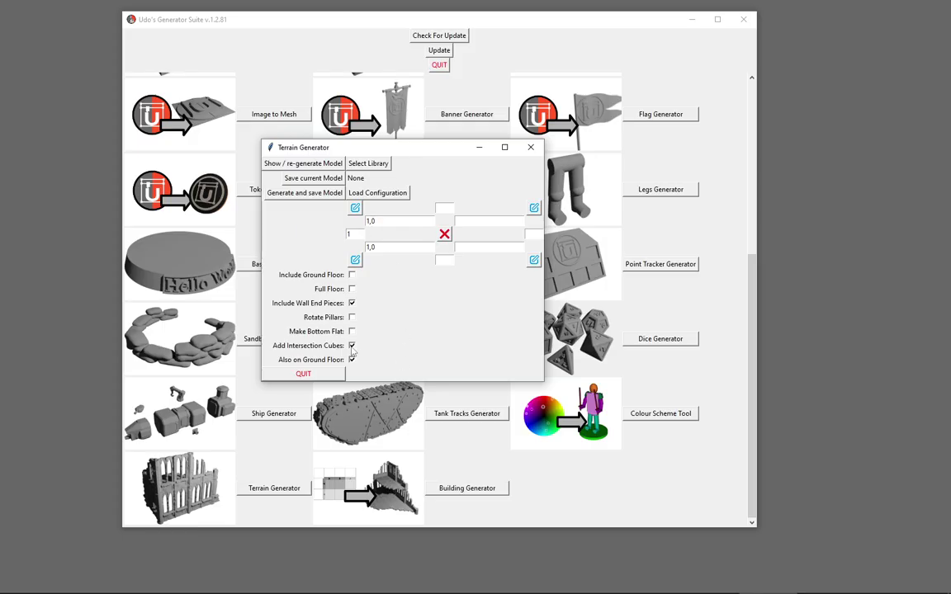
# Step: Load the SciFi Industrial library in the Terrain Generator and generate a 3D preview of the terrain
pyautogui.click(369, 163)
pyautogui.click(158, 216)
pyautogui.click(298, 164)
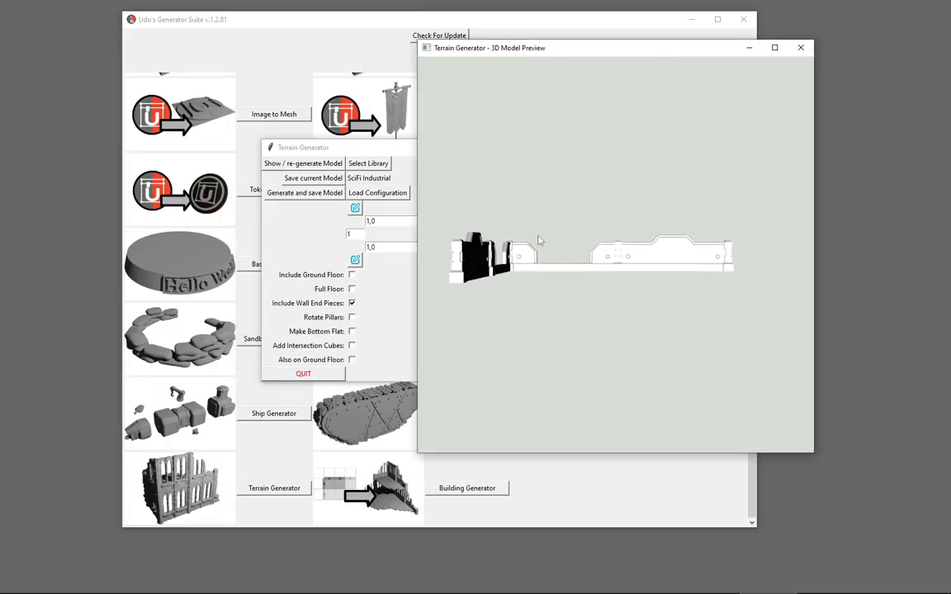
pyautogui.moveTo(539, 237); pyautogui.dragTo(469, 261)
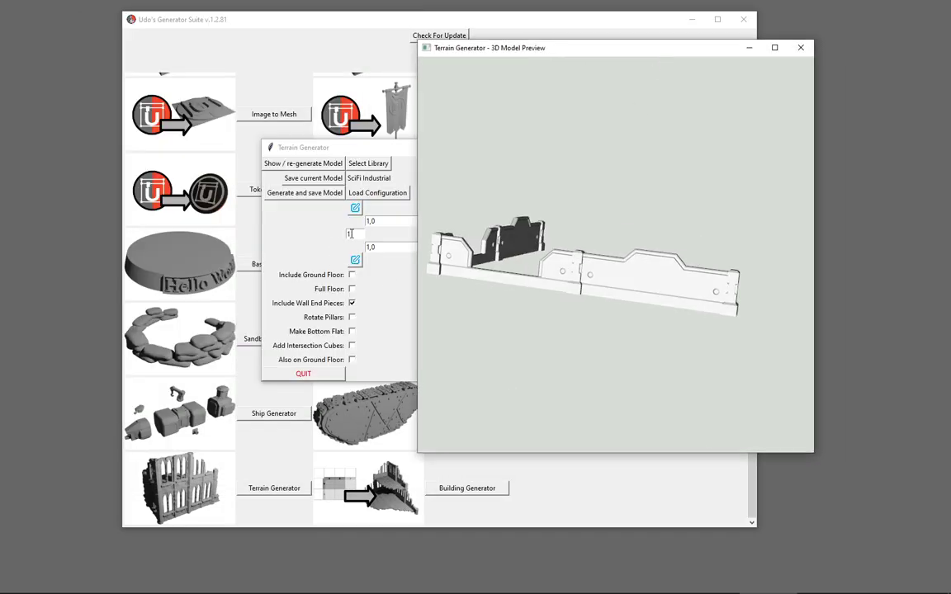
# Step: Set the four side fields to 3, 3, 2, 1 and the wall fields to 3, 2, 2, 3, and regenerate the terrain preview
pyautogui.moveTo(357, 236); pyautogui.dragTo(287, 225)
pyautogui.write('3')
pyautogui.moveTo(413, 220); pyautogui.dragTo(245, 194)
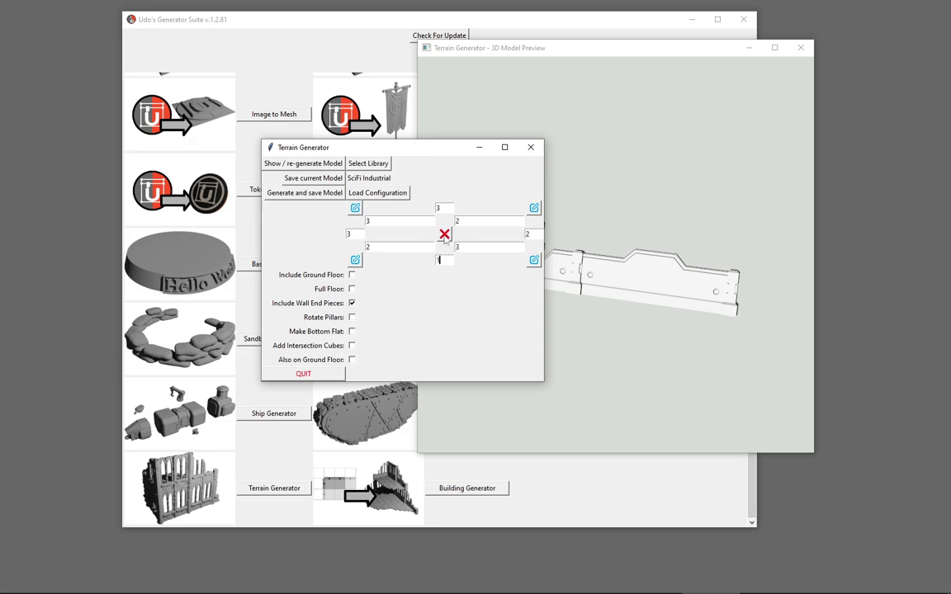
pyautogui.click(327, 163)
pyautogui.moveTo(671, 206); pyautogui.dragTo(700, 212)
# Step: Set the upper-right wall field to 3,2,2 and the lower-left one to 2,1,2, and regenerate the terrain for inspection
pyautogui.click(320, 246)
pyautogui.moveTo(371, 151); pyautogui.dragTo(244, 113)
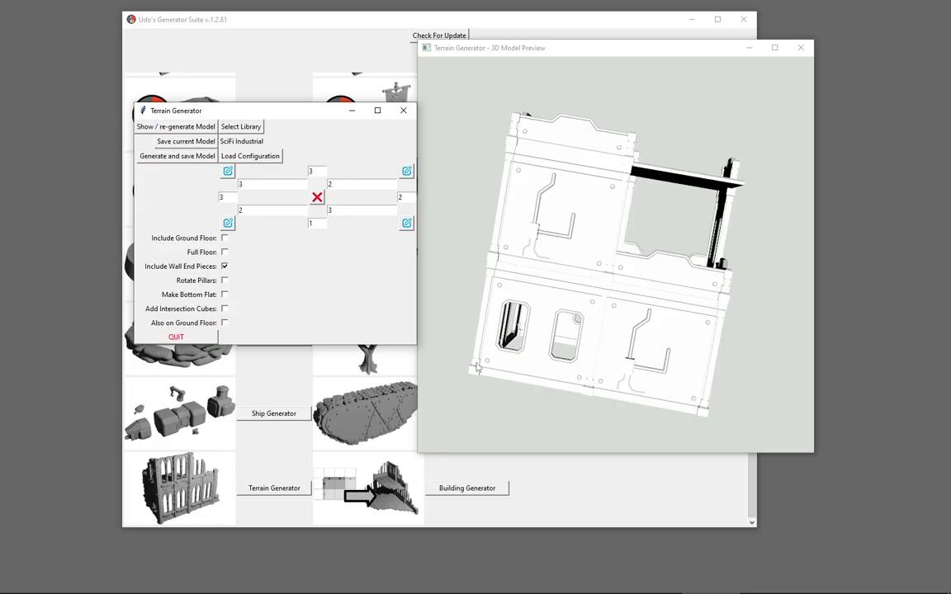
pyautogui.moveTo(701, 259); pyautogui.dragTo(629, 333)
pyautogui.click(268, 184)
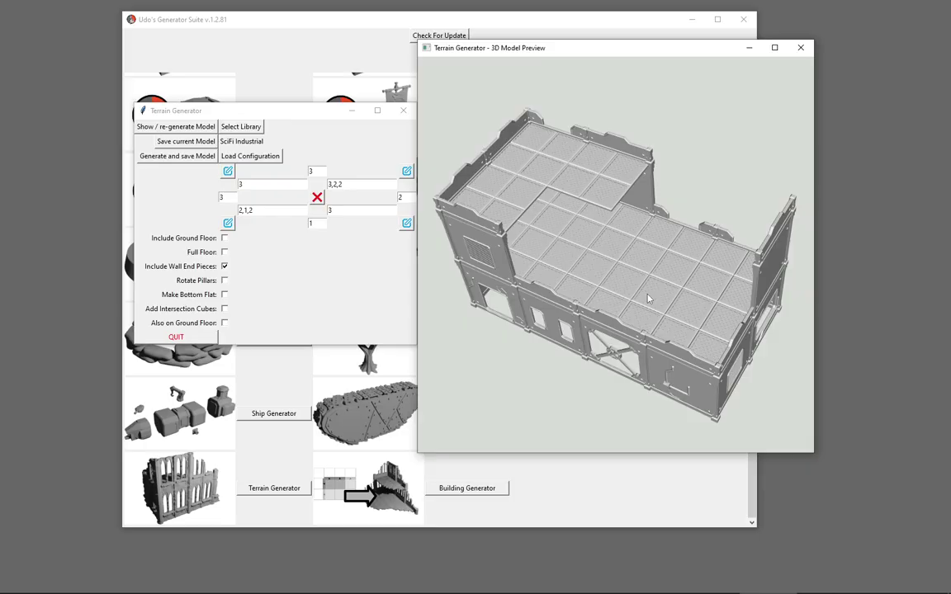
pyautogui.moveTo(630, 339); pyautogui.dragTo(623, 281)
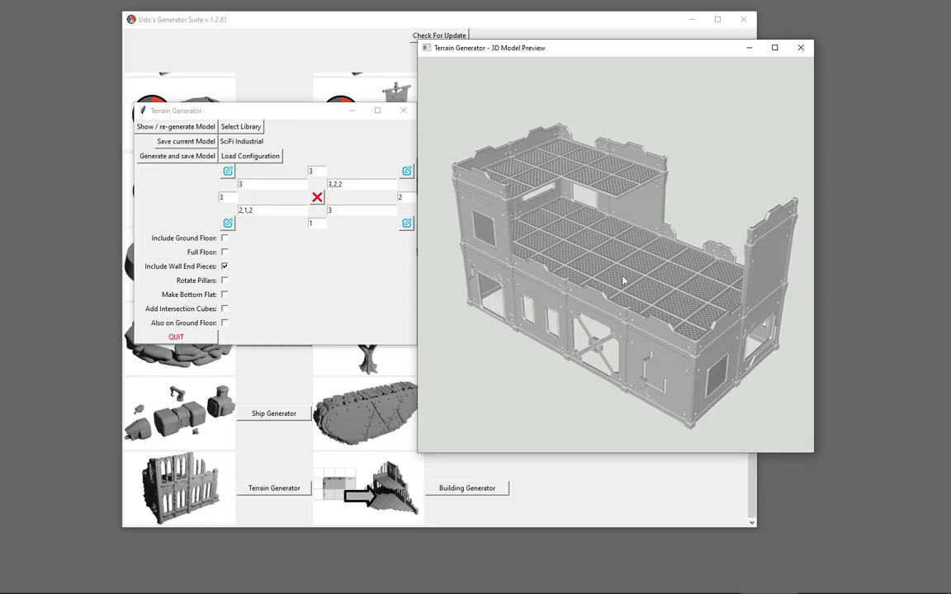
# Step: Close the Terrain Generator and its preview, and open the Building Generator with the SciFi Industrial library
pyautogui.click(800, 47)
pyautogui.click(403, 110)
pyautogui.click(466, 492)
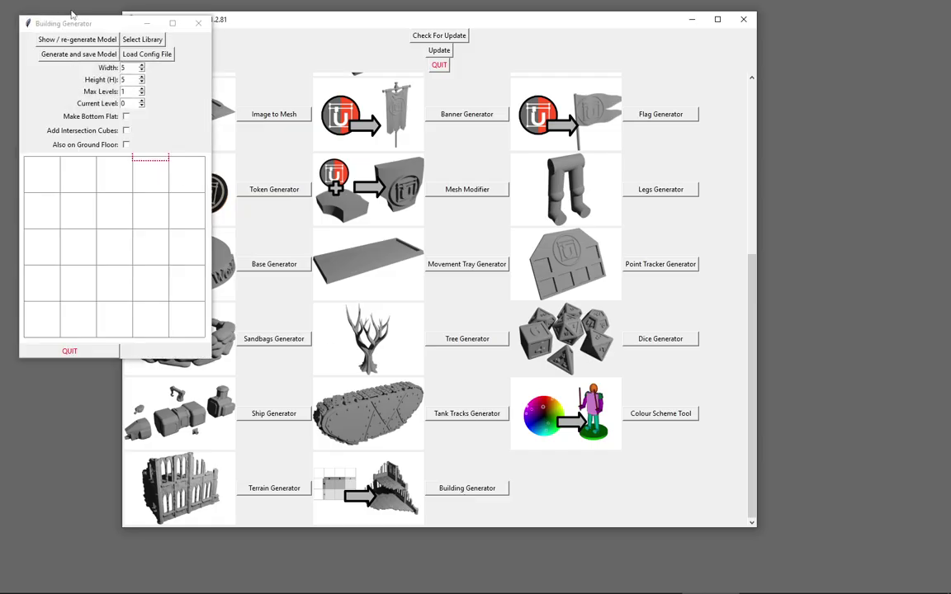
pyautogui.moveTo(78, 26); pyautogui.dragTo(340, 65)
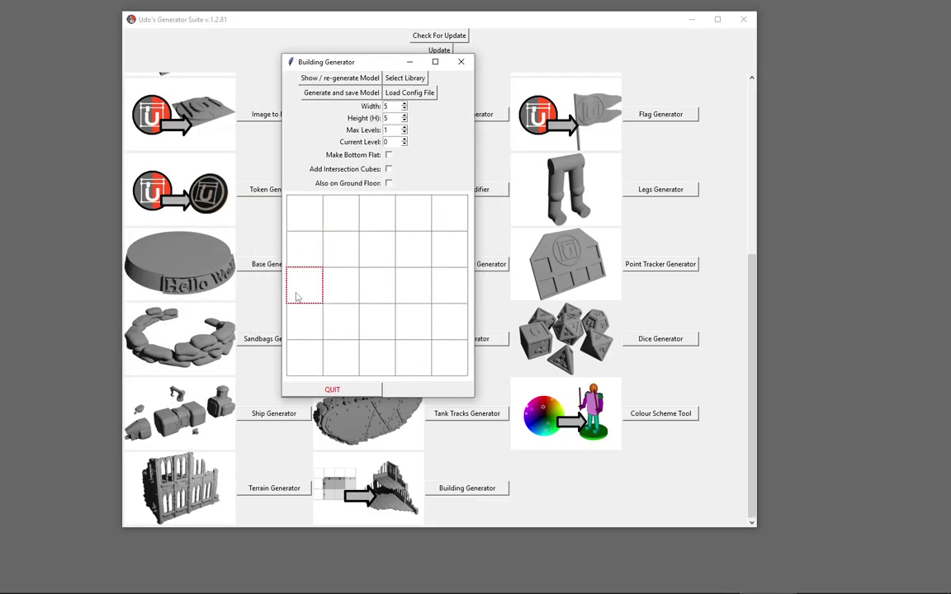
pyautogui.click(388, 76)
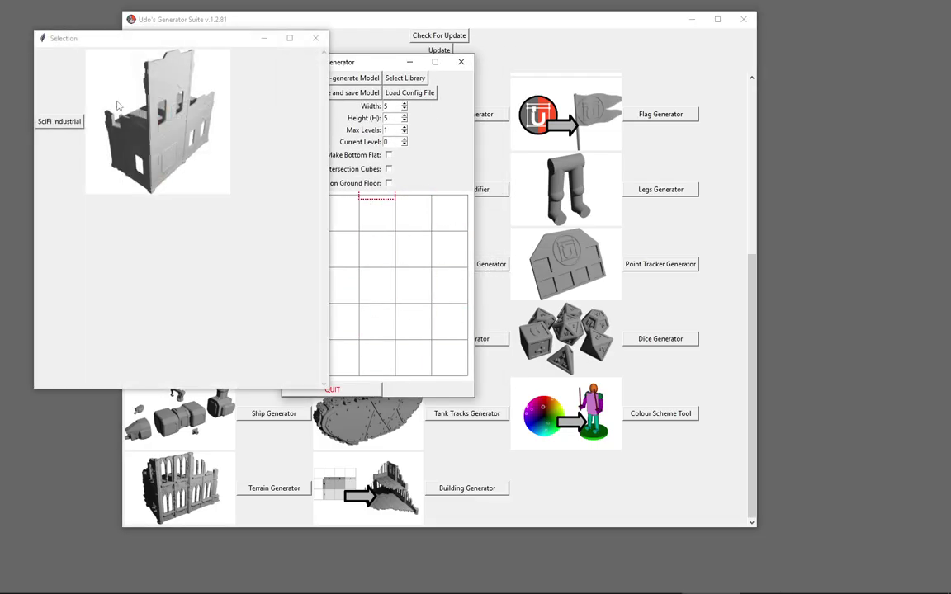
pyautogui.click(69, 124)
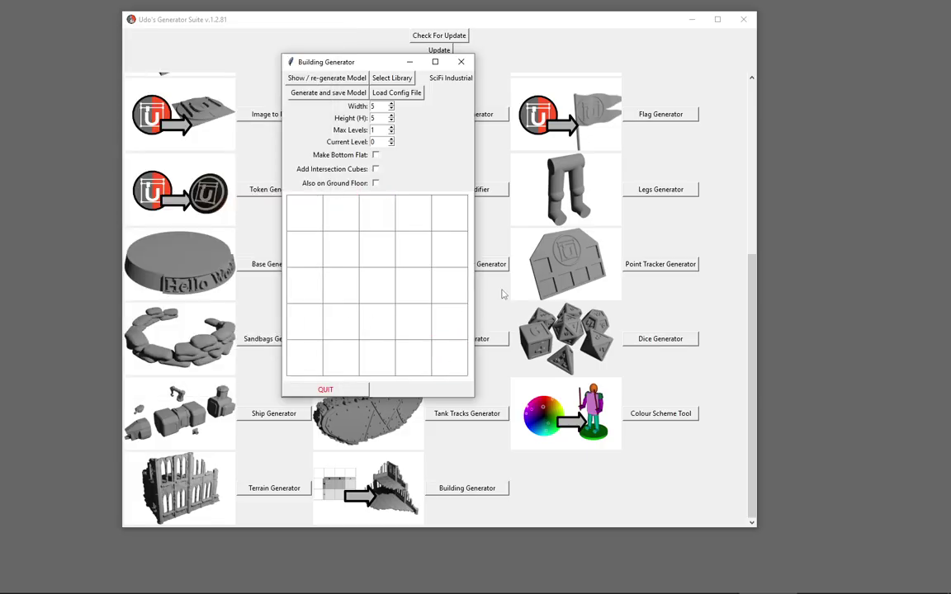
# Step: Draw a walled floor two cells wide and three deep with an extra cell beside its upper row, and preview the model
pyautogui.moveTo(322, 249)
pyautogui.mouseDown()
pyautogui.moveTo(340, 235)
pyautogui.moveTo(420, 232)
pyautogui.moveTo(430, 261)
pyautogui.moveTo(390, 277)
pyautogui.moveTo(388, 339)
pyautogui.moveTo(361, 330)
pyautogui.moveTo(345, 349)
pyautogui.moveTo(305, 304)
pyautogui.moveTo(322, 277)
pyautogui.moveTo(374, 297)
pyautogui.mouseUp()
pyautogui.click(374, 293)
pyautogui.click(341, 251)
pyautogui.click(380, 254)
pyautogui.click(409, 250)
pyautogui.click(338, 80)
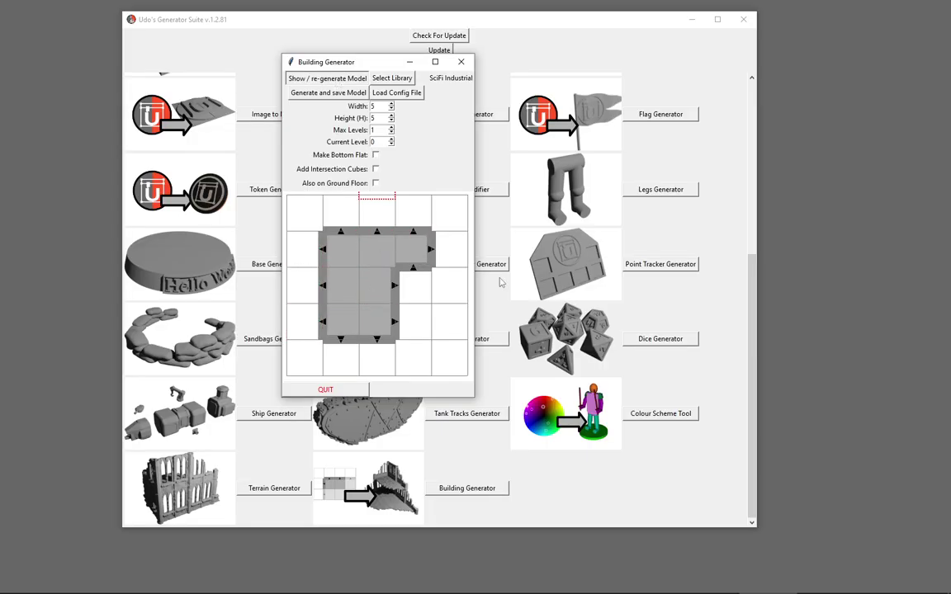
pyautogui.moveTo(224, 11); pyautogui.dragTo(632, 57)
pyautogui.moveTo(660, 206); pyautogui.dragTo(637, 310)
pyautogui.moveTo(370, 66); pyautogui.dragTo(213, 75)
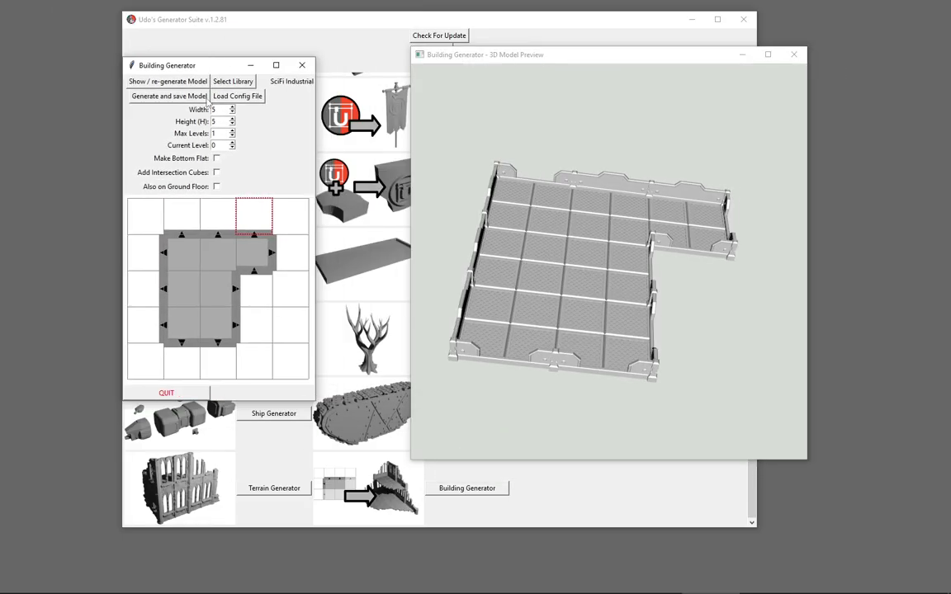
# Step: Remove the second-column floor tiles in the upper two rows, divide those rows with an interior wall, and regenerate the preview
pyautogui.click(216, 273)
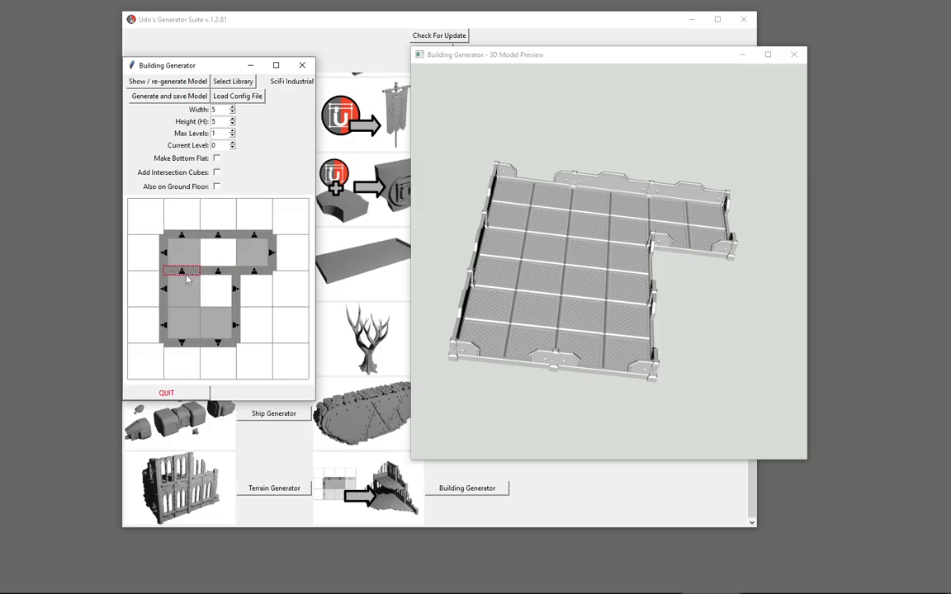
pyautogui.click(170, 77)
pyautogui.moveTo(596, 213)
pyautogui.mouseDown()
pyautogui.moveTo(585, 268)
pyautogui.moveTo(585, 200)
pyautogui.mouseUp()
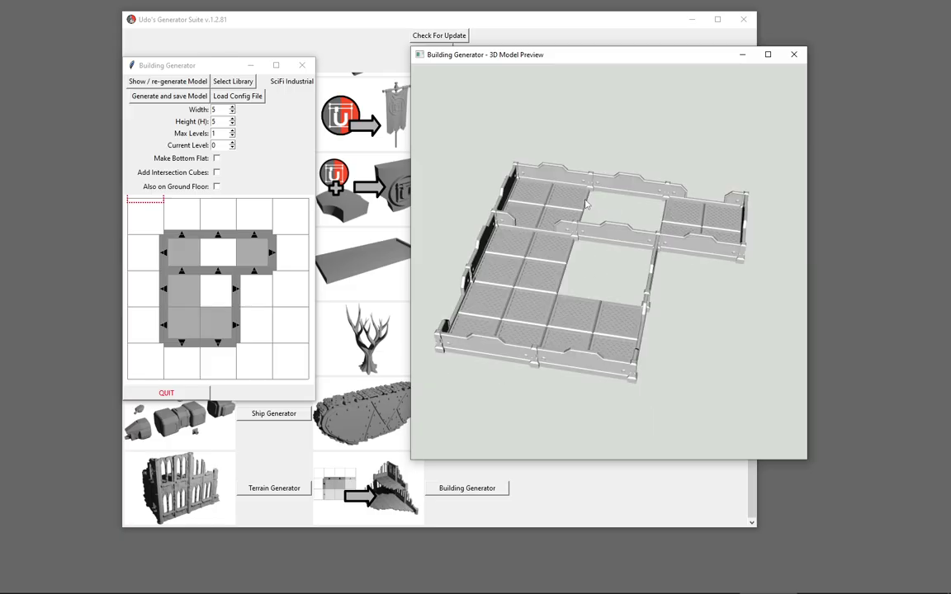
# Step: Set the maximum levels to 4 and the current level to 0
pyautogui.click(198, 138)
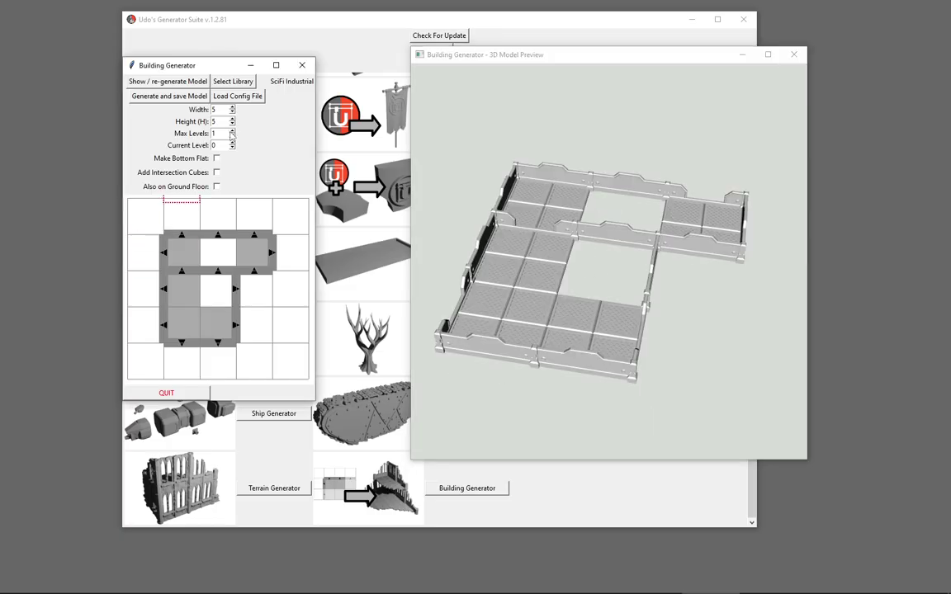
pyautogui.click(232, 131)
pyautogui.click(232, 142)
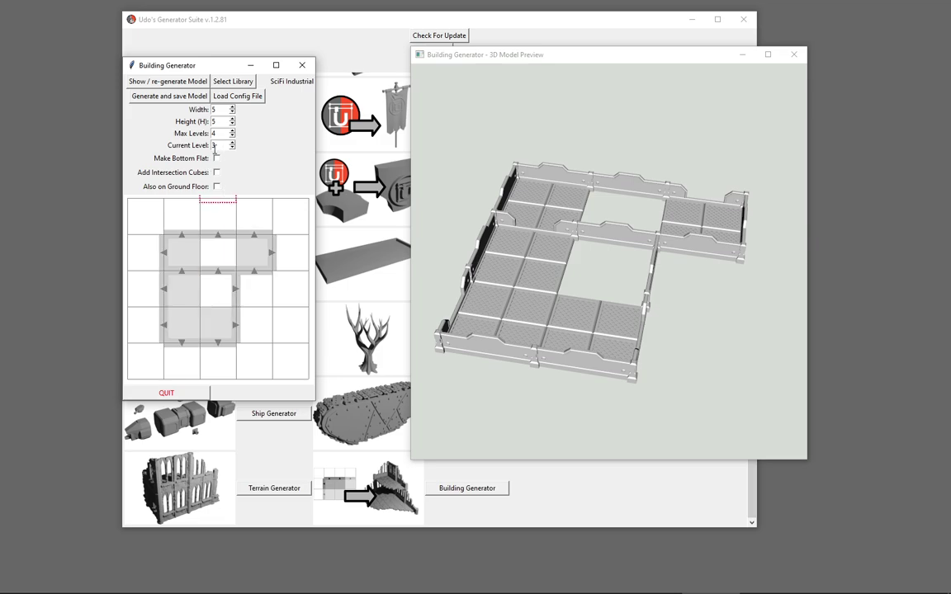
pyautogui.moveTo(221, 146); pyautogui.dragTo(212, 145)
pyautogui.write('0')
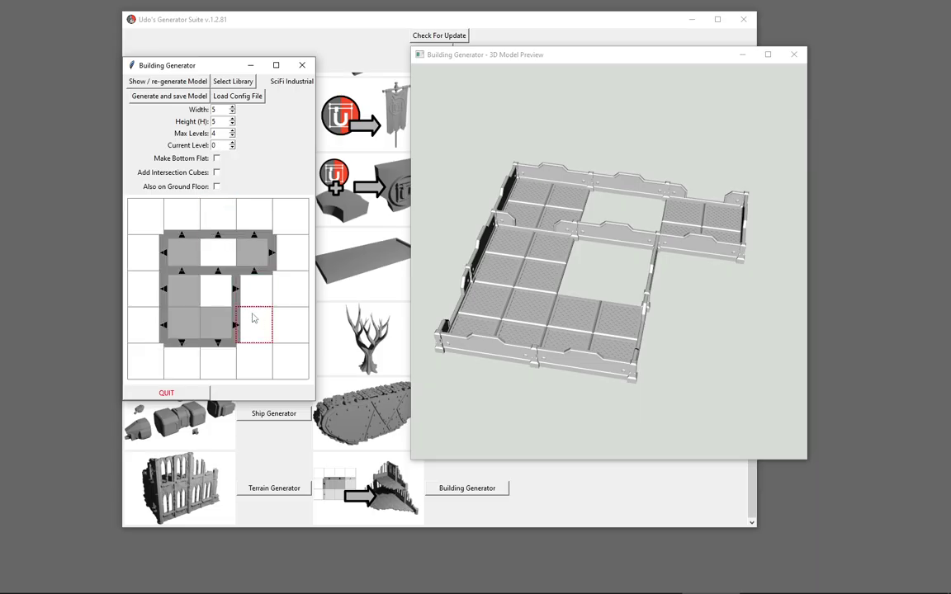
# Step: Switch to level 1 and add floor tiles to the three cells of the building's upper row
pyautogui.press('Up')
pyautogui.click(190, 257)
pyautogui.click(218, 255)
pyautogui.click(251, 254)
# Step: Enclose the three-cell floor on level 1 with walls on all sides and regenerate the preview
pyautogui.click(250, 236)
pyautogui.click(226, 237)
pyautogui.click(186, 237)
pyautogui.click(165, 254)
pyautogui.click(183, 271)
pyautogui.click(218, 272)
pyautogui.click(254, 272)
pyautogui.click(273, 252)
pyautogui.click(199, 81)
pyautogui.moveTo(611, 277); pyautogui.dragTo(705, 304)
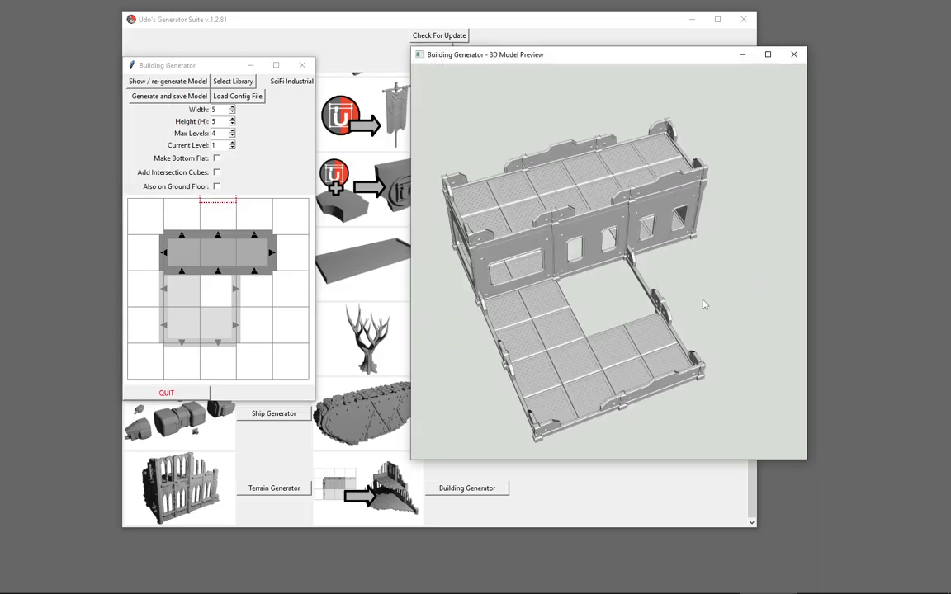
# Step: Add a floor tile enclosed by four walls in the building's lower-left corner cell on level 1
pyautogui.click(182, 306)
pyautogui.click(201, 329)
pyautogui.click(184, 343)
pyautogui.click(165, 327)
pyautogui.click(184, 327)
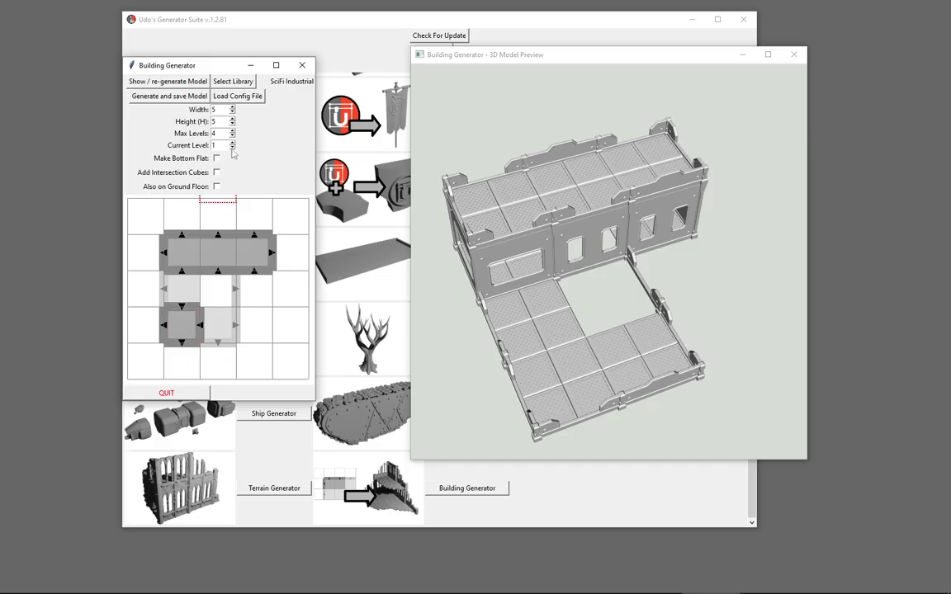
# Step: Switch to level 2 and stack a floor tile with four surrounding walls on the lower-left corner cell
pyautogui.scroll(1, 184, 326)
pyautogui.click(181, 324)
pyautogui.click(190, 309)
pyautogui.click(206, 326)
pyautogui.click(201, 326)
pyautogui.click(221, 327)
pyautogui.click(182, 346)
pyautogui.click(164, 326)
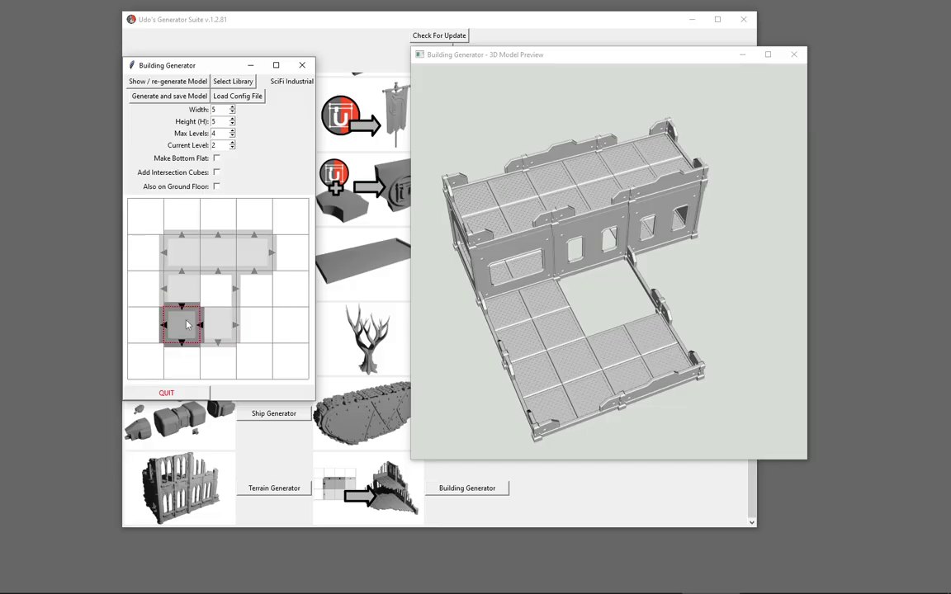
# Step: On level 3, floor the two cells of the building's lowest row, enclose them with walls, and regenerate the preview
pyautogui.scroll(1, 186, 324)
pyautogui.click(218, 326)
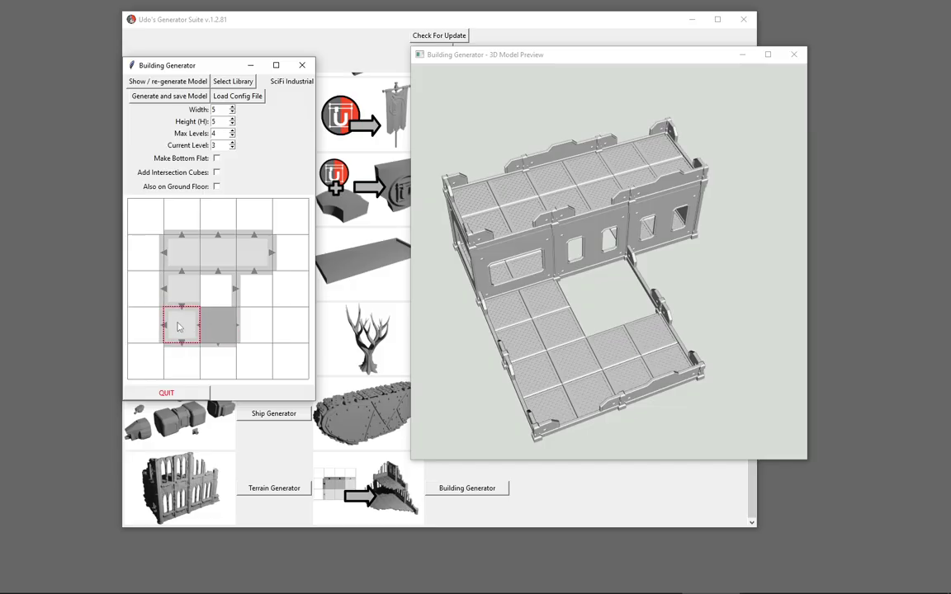
pyautogui.click(178, 327)
pyautogui.click(186, 311)
pyautogui.click(215, 310)
pyautogui.click(236, 323)
pyautogui.click(219, 344)
pyautogui.click(162, 325)
pyautogui.click(168, 81)
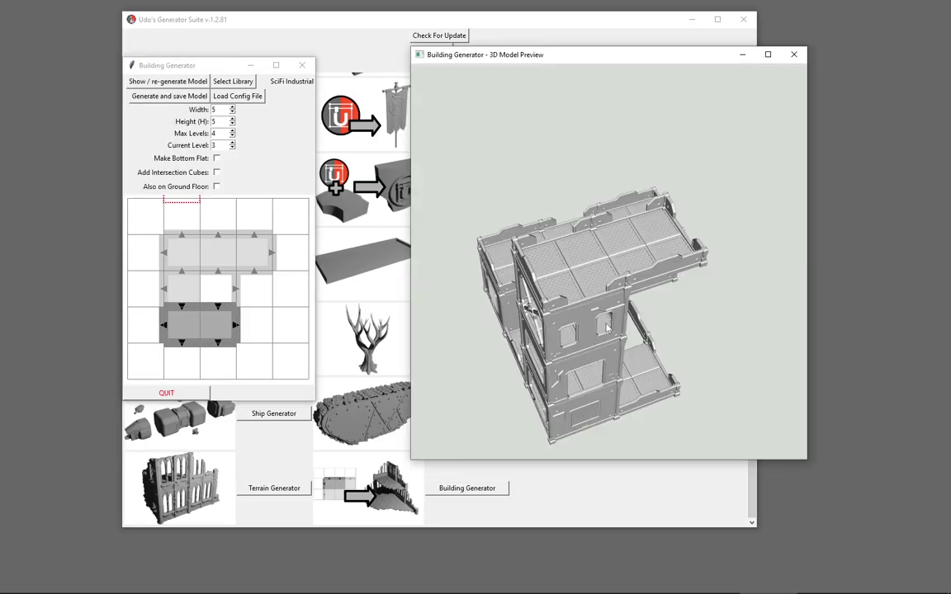
pyautogui.scroll(-3, 605, 328)
pyautogui.moveTo(603, 326); pyautogui.dragTo(673, 235)
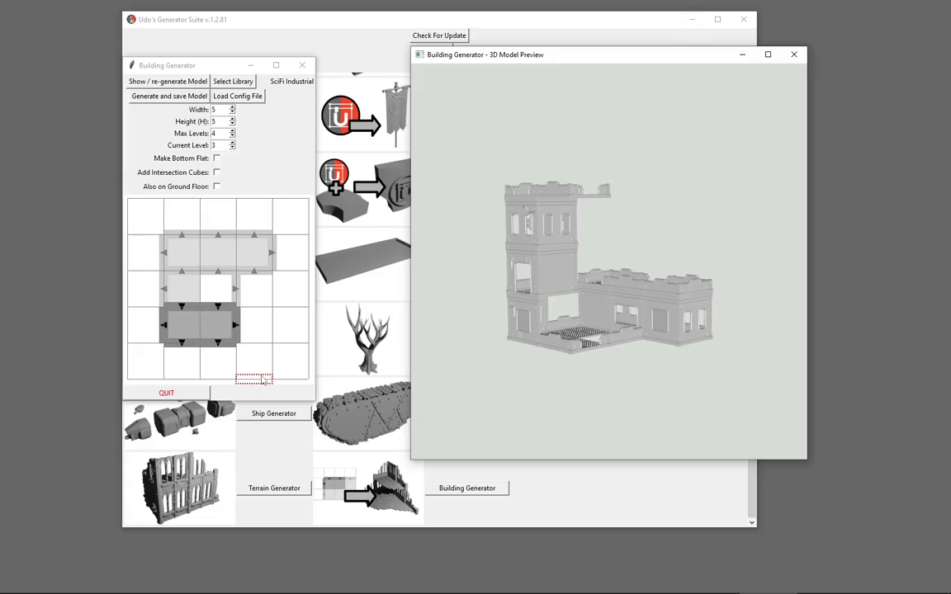
# Step: Flip the two upper walls of the level 3 room to face outward and inspect the building from several sides
pyautogui.click(218, 314)
pyautogui.moveTo(218, 307); pyautogui.dragTo(226, 253)
pyautogui.moveTo(182, 306); pyautogui.dragTo(182, 257)
pyautogui.moveTo(453, 295); pyautogui.dragTo(517, 270)
pyautogui.scroll(5, 553, 270)
pyautogui.scroll(-5, 532, 318)
pyautogui.moveTo(532, 318); pyautogui.dragTo(583, 365)
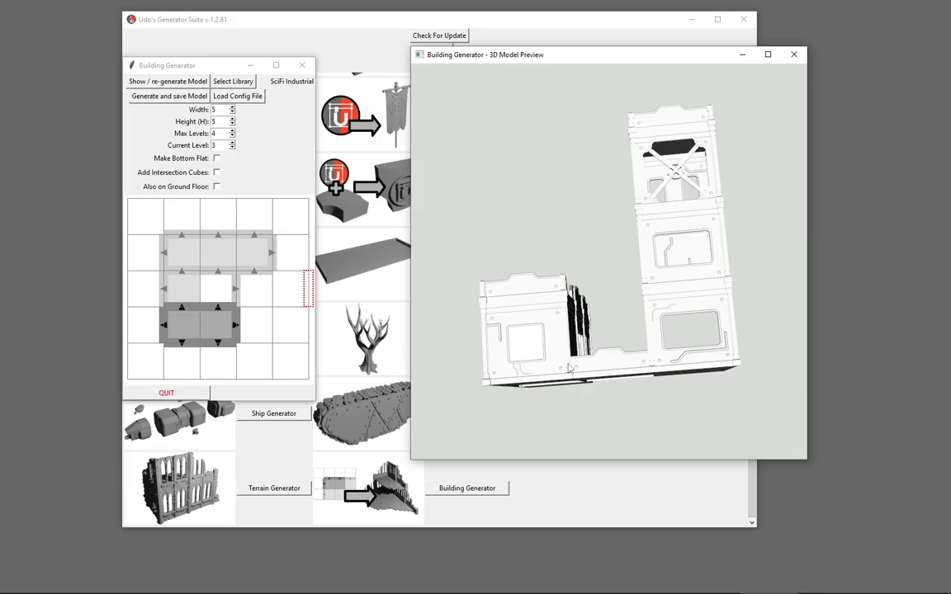
# Step: On level 0, flip the upper-left cell's left wall to face inward and regenerate the model several times
pyautogui.scroll(-3, 185, 270)
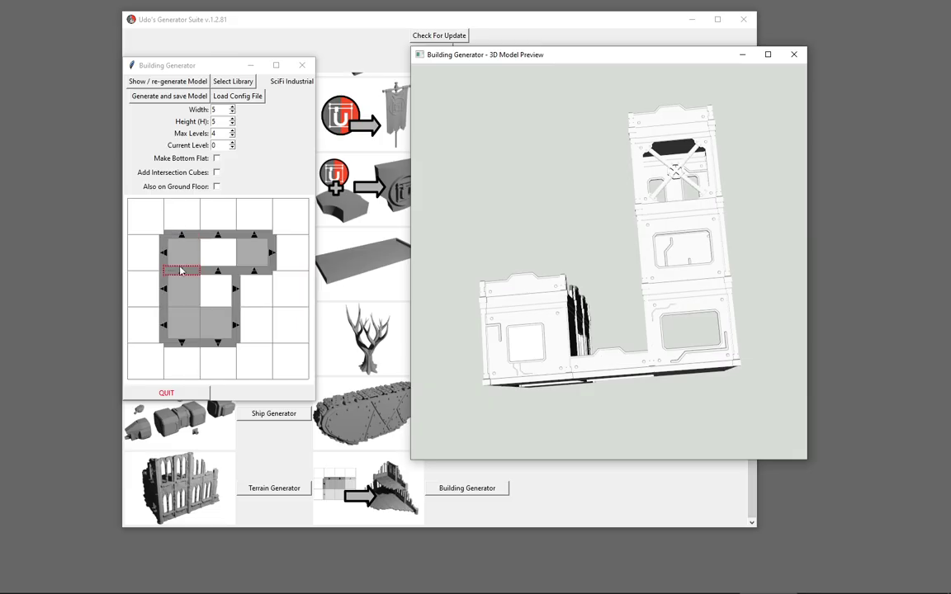
pyautogui.click(165, 259)
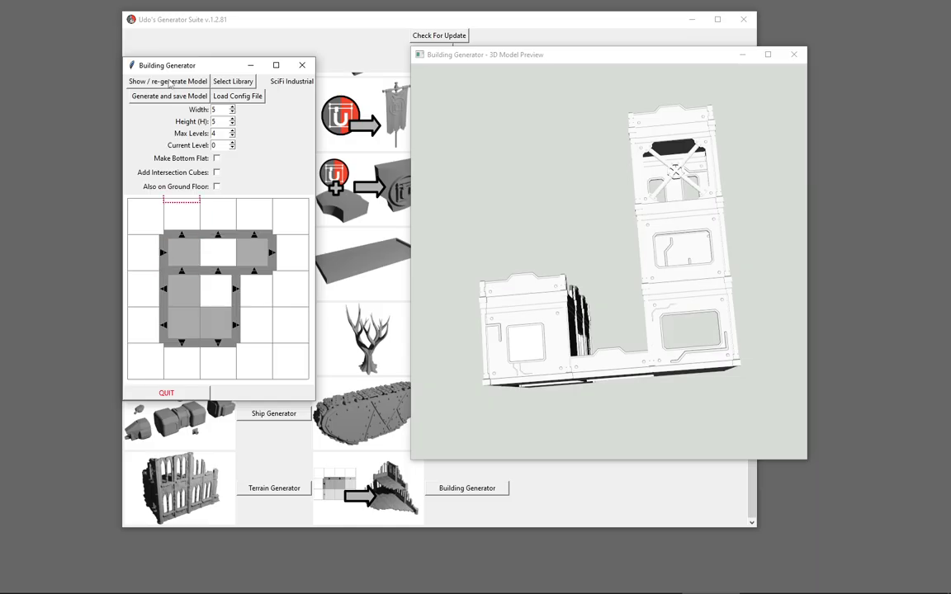
pyautogui.click(170, 81)
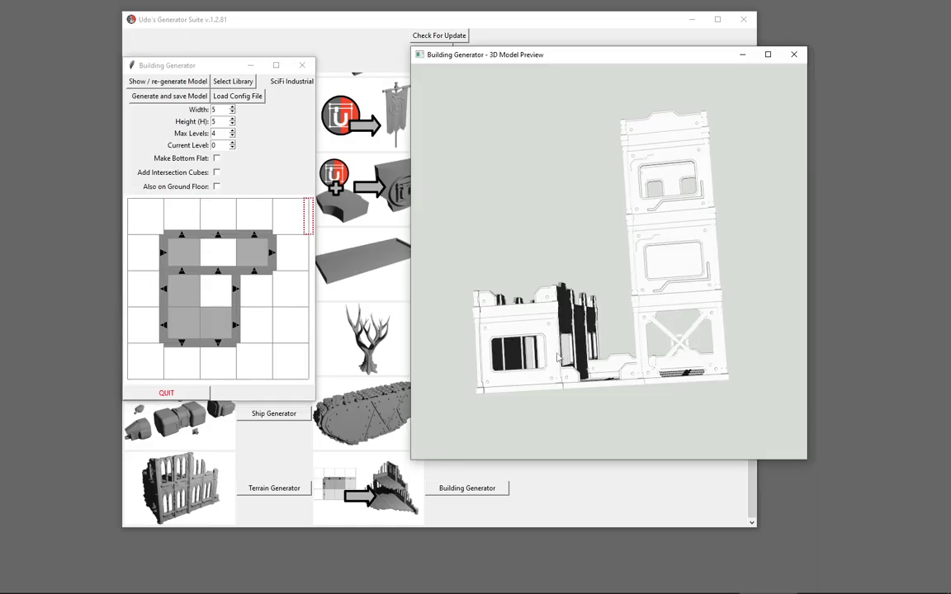
pyautogui.click(170, 81)
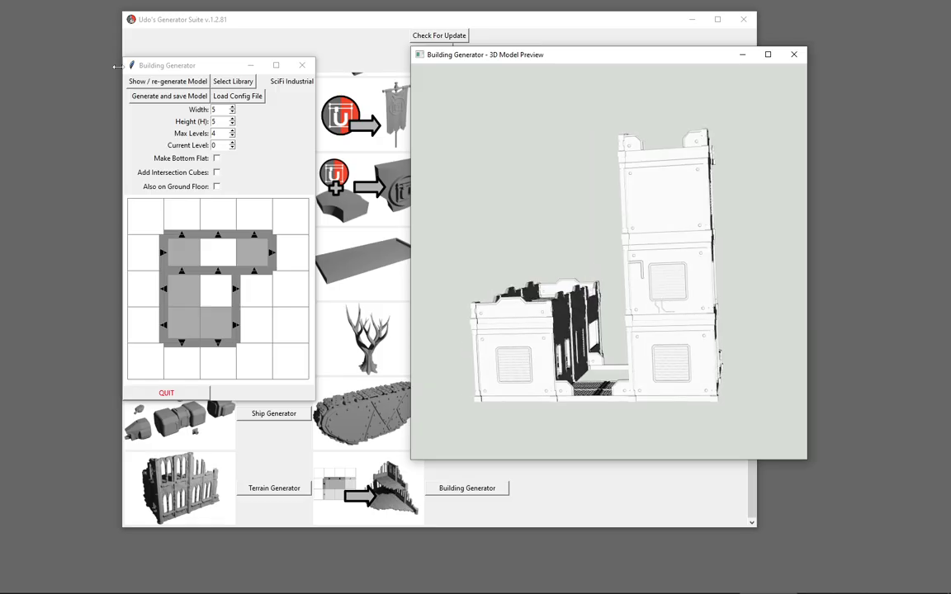
pyautogui.click(151, 82)
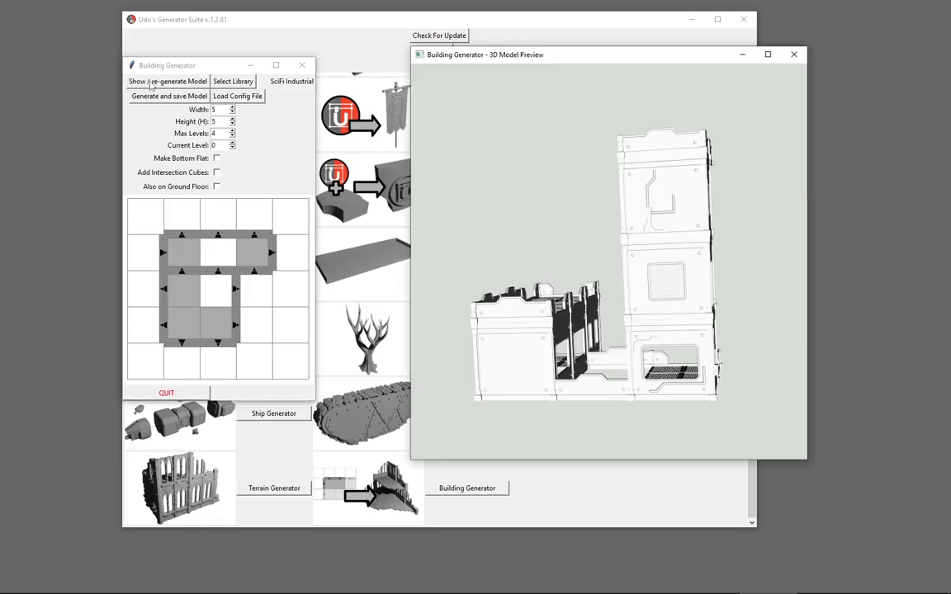
pyautogui.moveTo(655, 357)
pyautogui.mouseDown()
pyautogui.moveTo(384, 328)
pyautogui.moveTo(593, 363)
pyautogui.moveTo(528, 355)
pyautogui.moveTo(707, 357)
pyautogui.moveTo(627, 371)
pyautogui.moveTo(668, 393)
pyautogui.moveTo(752, 387)
pyautogui.moveTo(561, 371)
pyautogui.mouseUp()
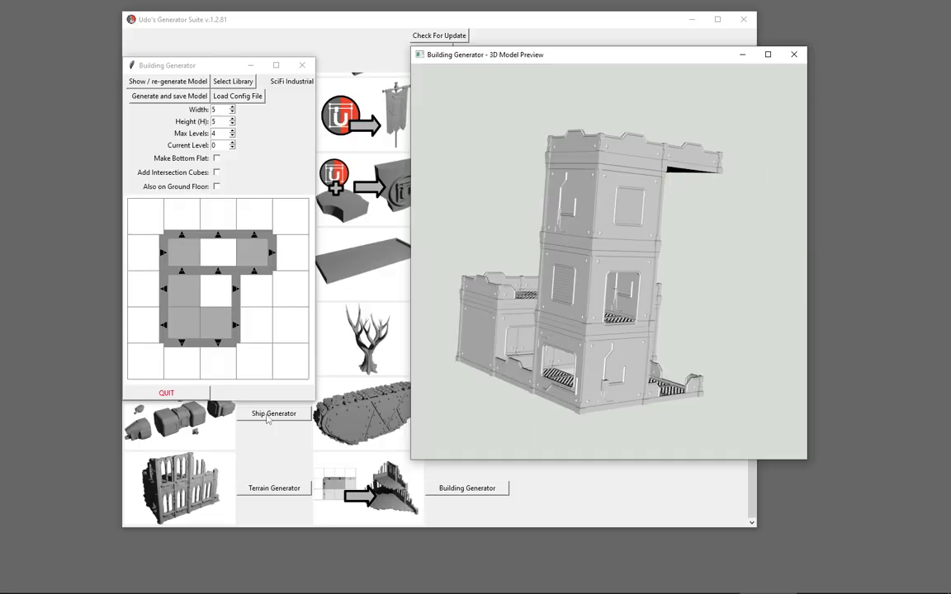
# Step: Assign Wall_Full_Wires.stl to the upper-left cell's left wall on level 0, regenerate, and inspect that wall up close
pyautogui.click(164, 256)
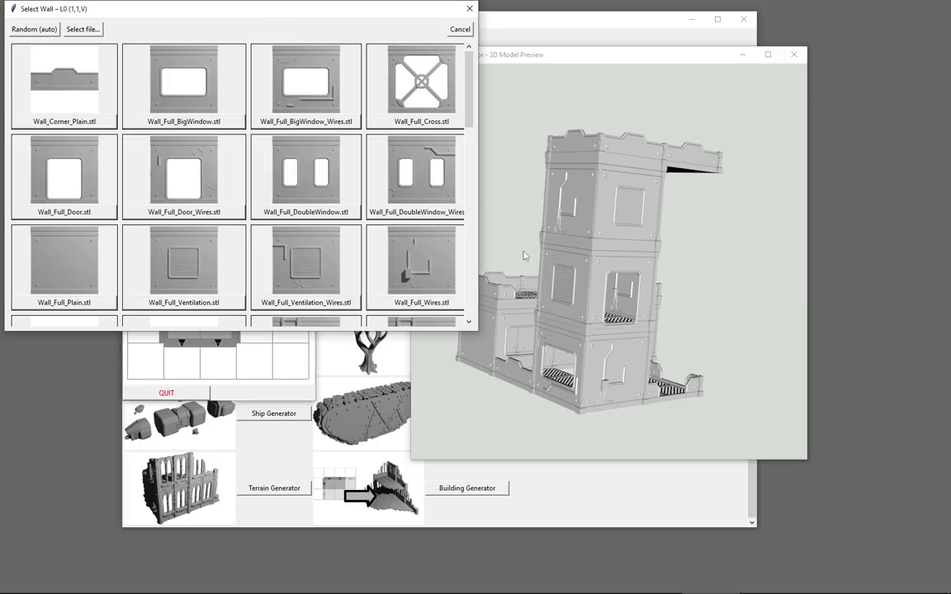
pyautogui.click(428, 307)
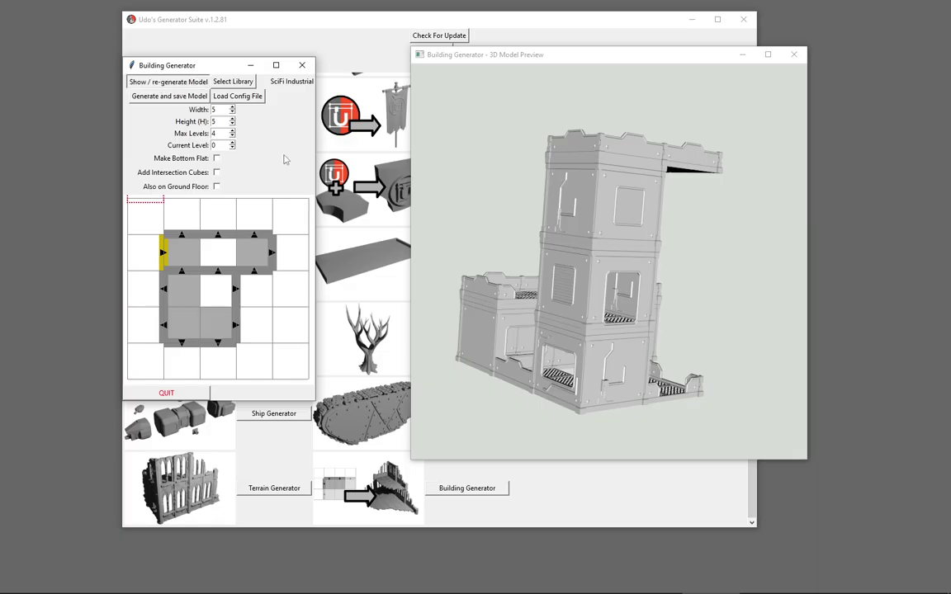
pyautogui.moveTo(422, 218); pyautogui.dragTo(713, 308)
pyautogui.scroll(5, 713, 308)
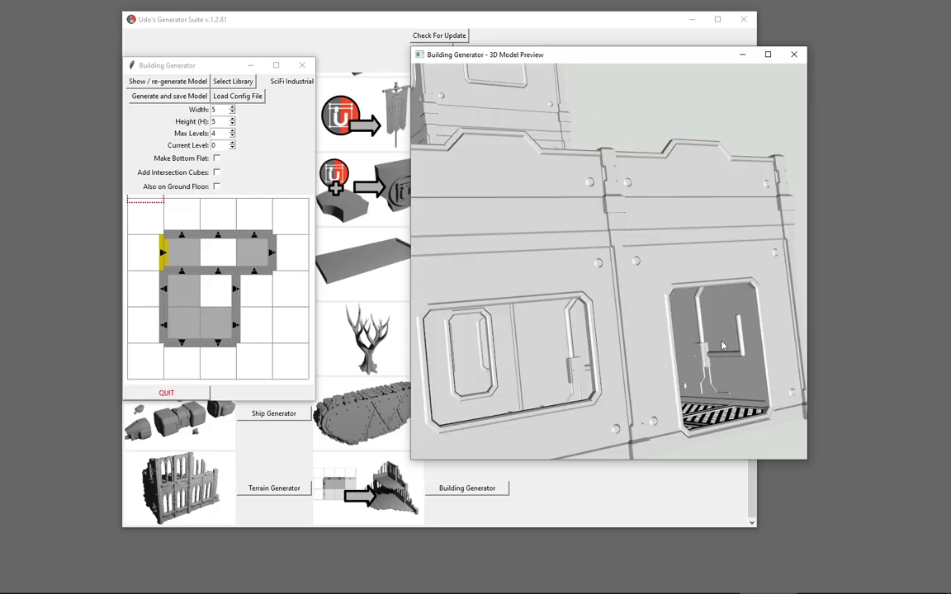
pyautogui.moveTo(714, 349); pyautogui.dragTo(500, 327)
# Step: Flip the highlighted custom wall on level 0 to face outward
pyautogui.click(163, 253)
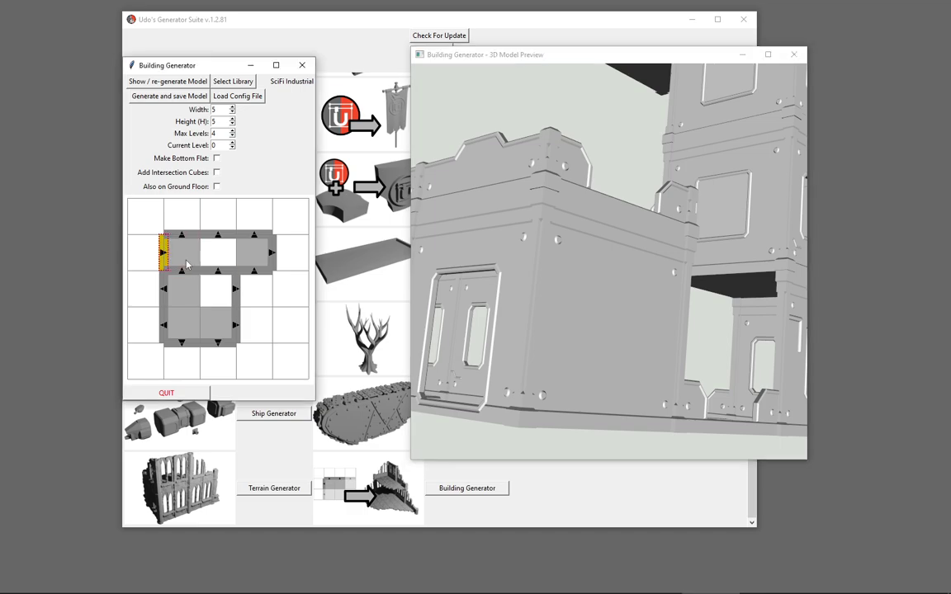
pyautogui.click(137, 259)
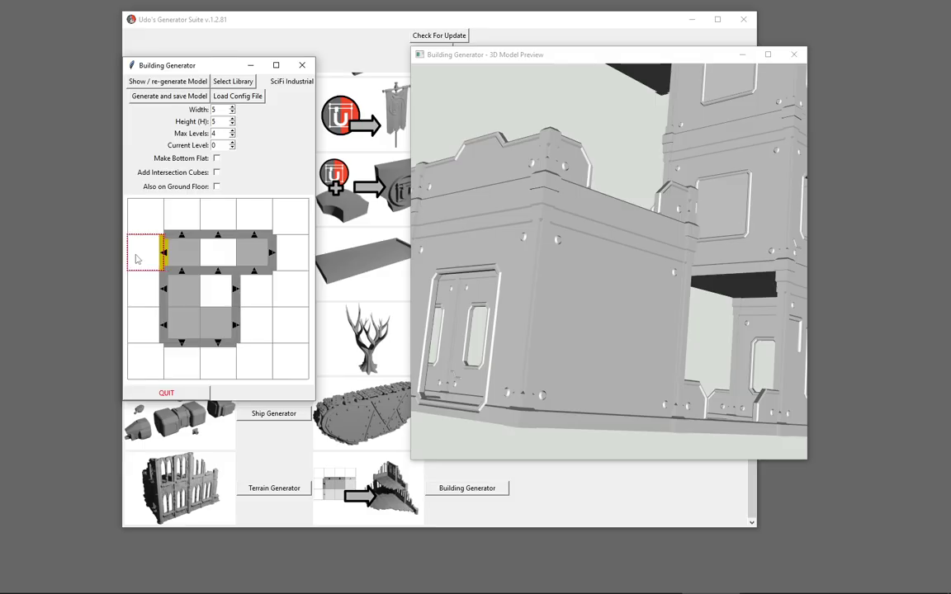
# Step: Flip the facing direction of the walls along the lower side of the upper row on level 0
pyautogui.click(254, 285)
pyautogui.click(212, 283)
pyautogui.click(215, 271)
pyautogui.click(182, 271)
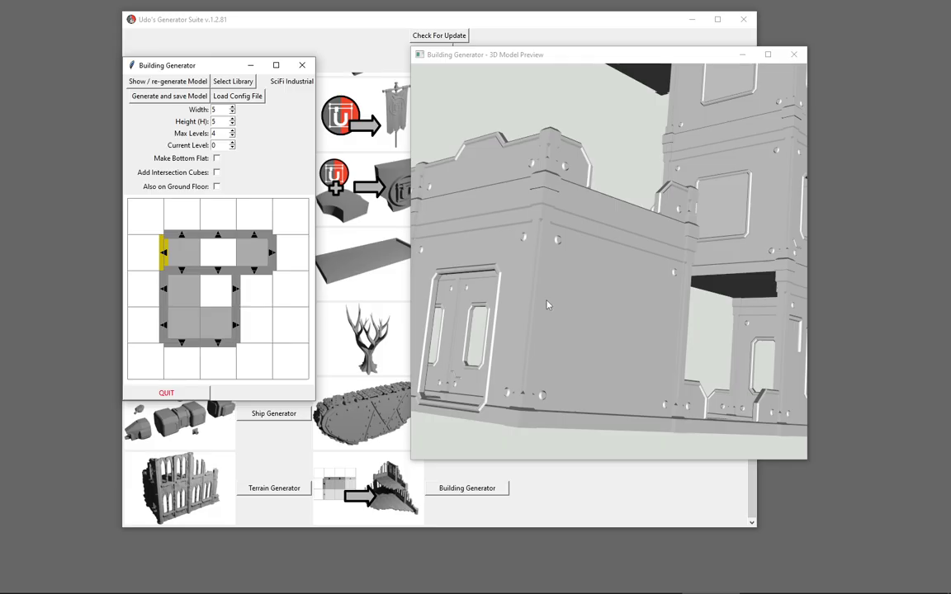
# Step: Inspect the building's walls from several sides and regenerate the model
pyautogui.scroll(-3, 602, 286)
pyautogui.click(602, 286)
pyautogui.moveTo(602, 288); pyautogui.dragTo(567, 333)
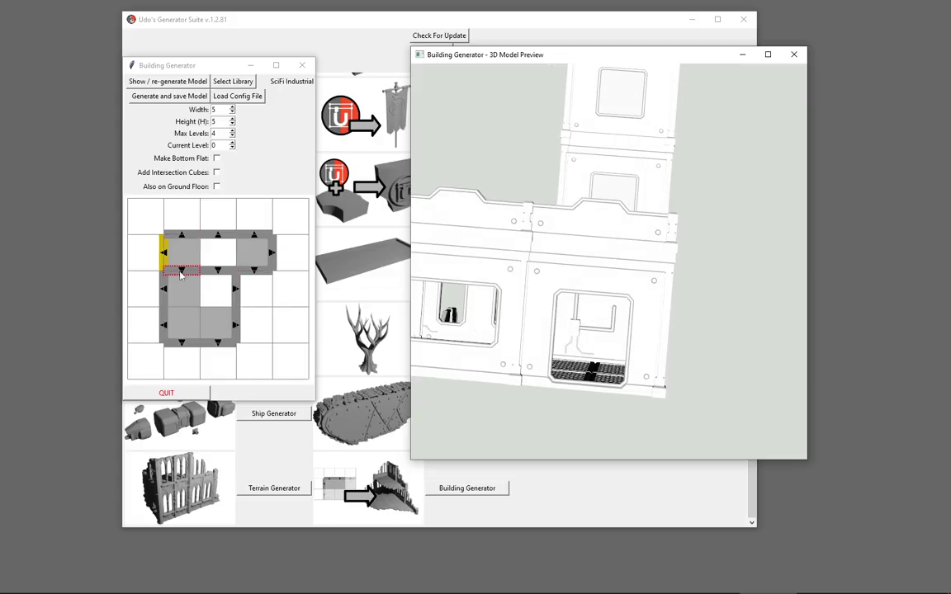
pyautogui.moveTo(539, 294); pyautogui.dragTo(380, 360)
pyautogui.moveTo(586, 319); pyautogui.dragTo(463, 293)
pyautogui.click(180, 87)
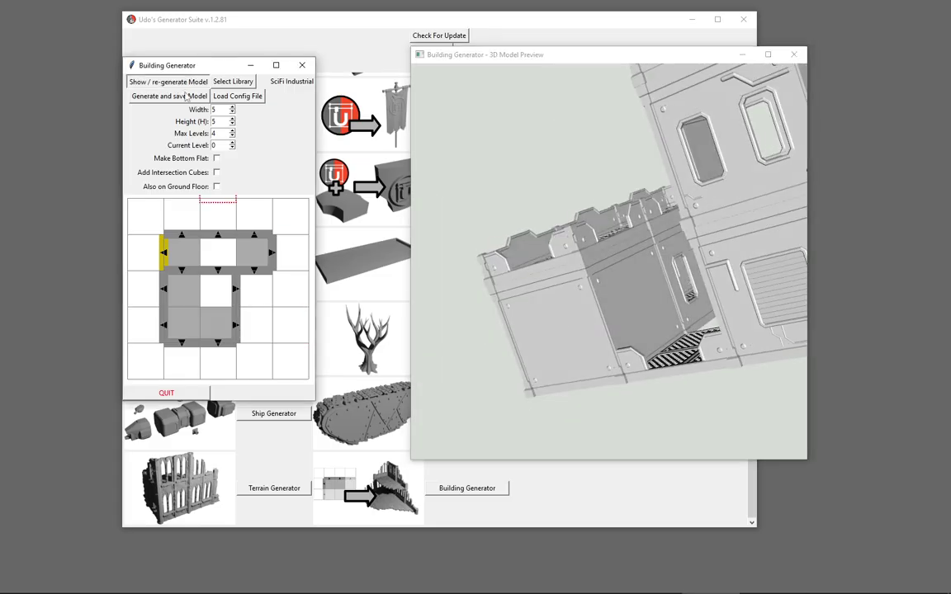
pyautogui.moveTo(574, 344); pyautogui.dragTo(655, 346)
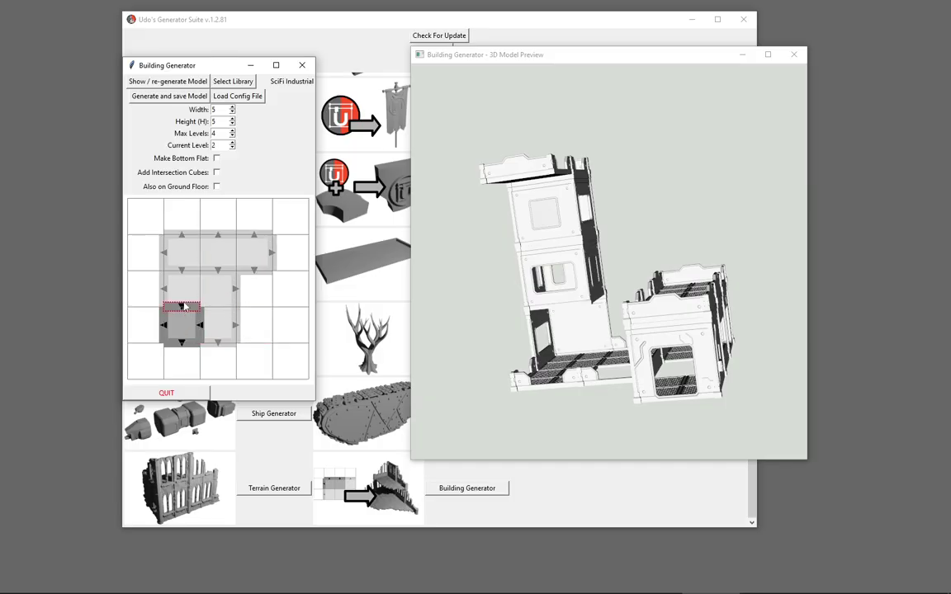
# Step: On level 2, flip the tower room's upper wall to face outward, check levels 3 and 1, and regenerate the model
pyautogui.click(185, 308)
pyautogui.scroll(1, 179, 316)
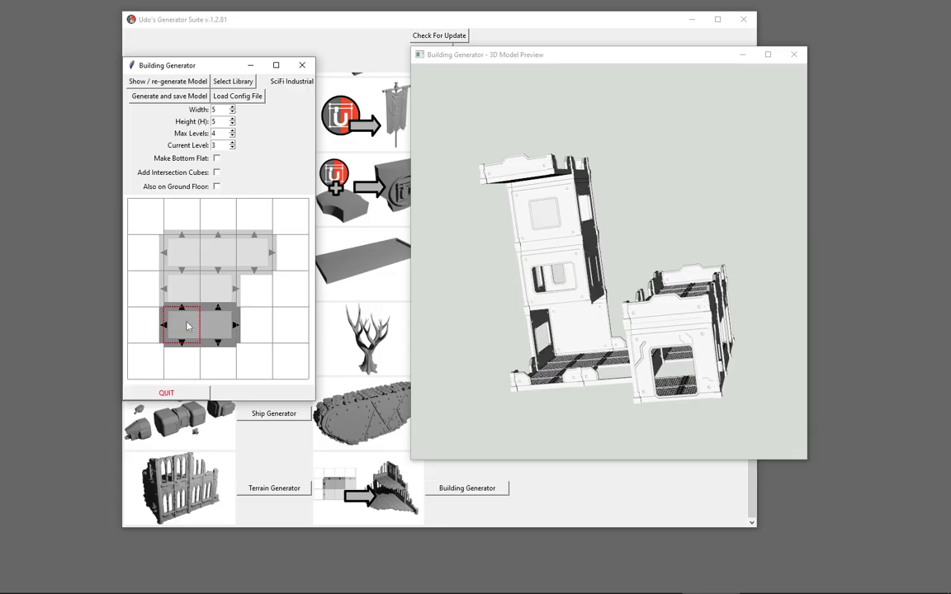
pyautogui.scroll(-2, 187, 326)
pyautogui.click(159, 85)
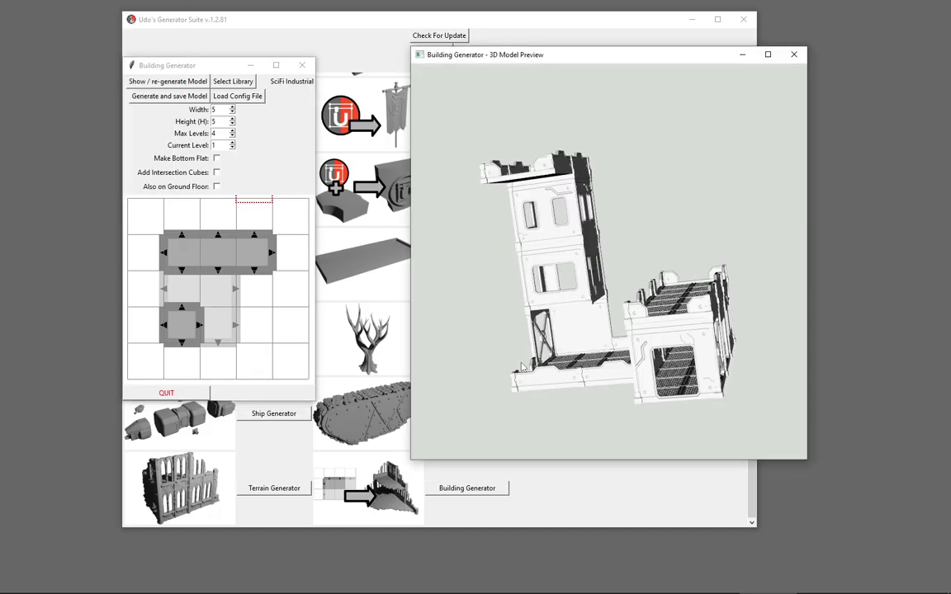
# Step: On level 0, flip the lower-left cell's upper wall to face outward, regenerate the model, and view it from another side
pyautogui.scroll(2, 183, 327)
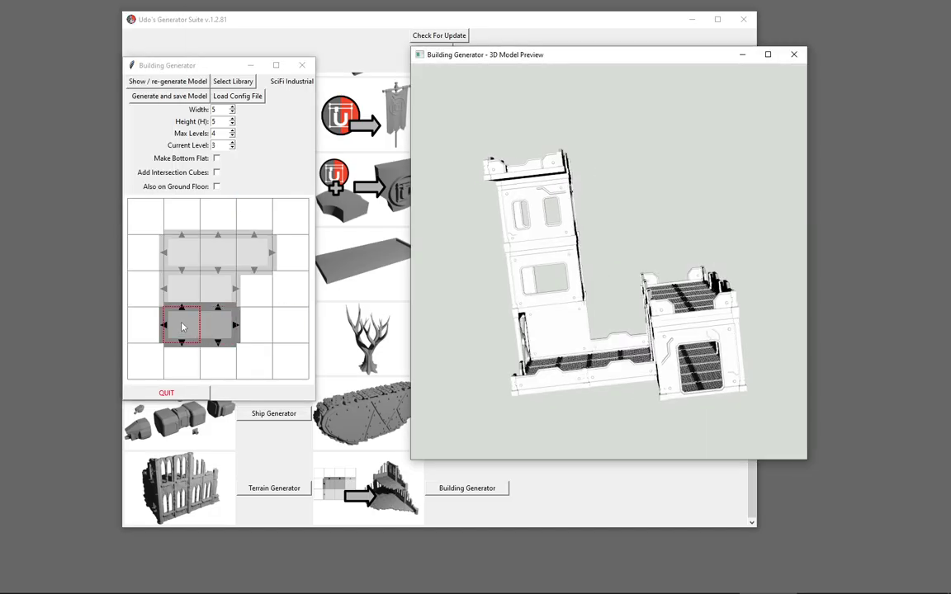
pyautogui.scroll(-3, 182, 327)
pyautogui.click(186, 308)
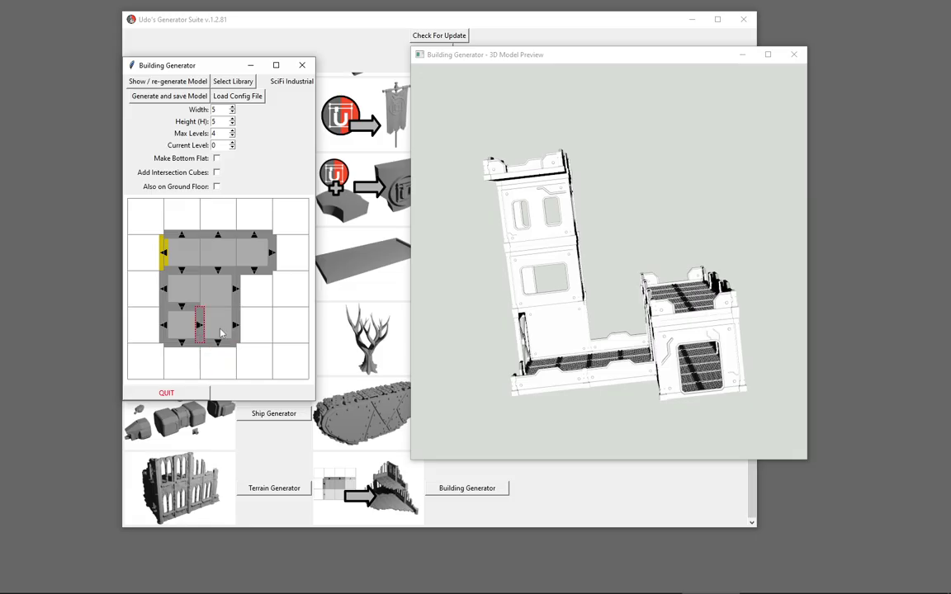
pyautogui.click(151, 81)
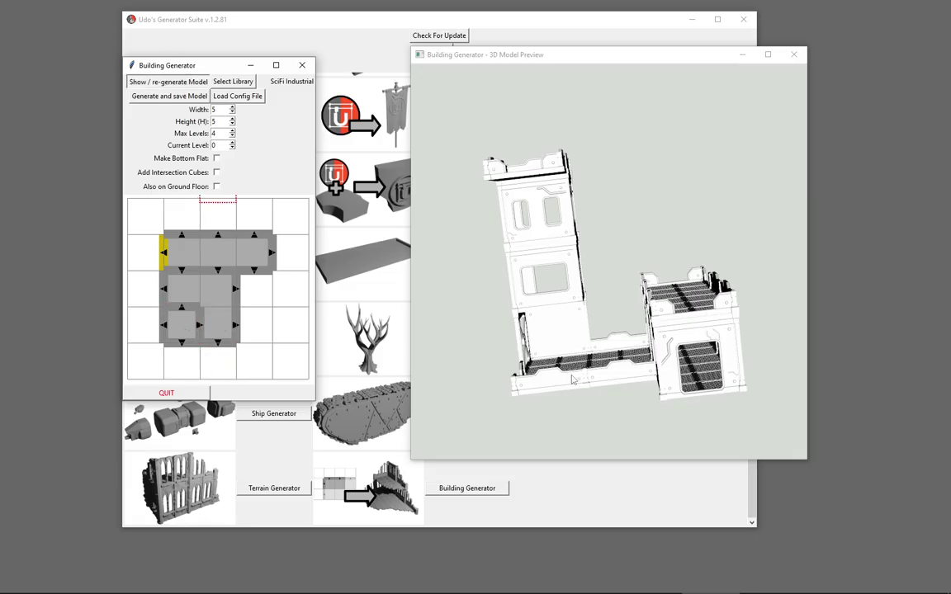
pyautogui.moveTo(570, 378); pyautogui.dragTo(475, 363)
# Step: Assign Wall_Full_Door.stl to the wall right of the lower-left cell on level 0, regenerate, and inspect the doorway in the preview
pyautogui.click(200, 326)
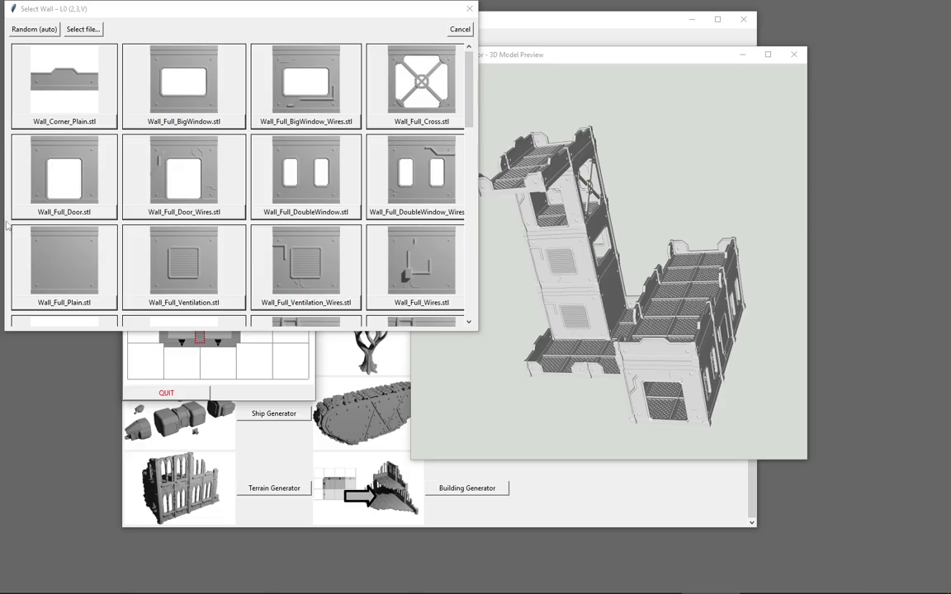
pyautogui.click(99, 213)
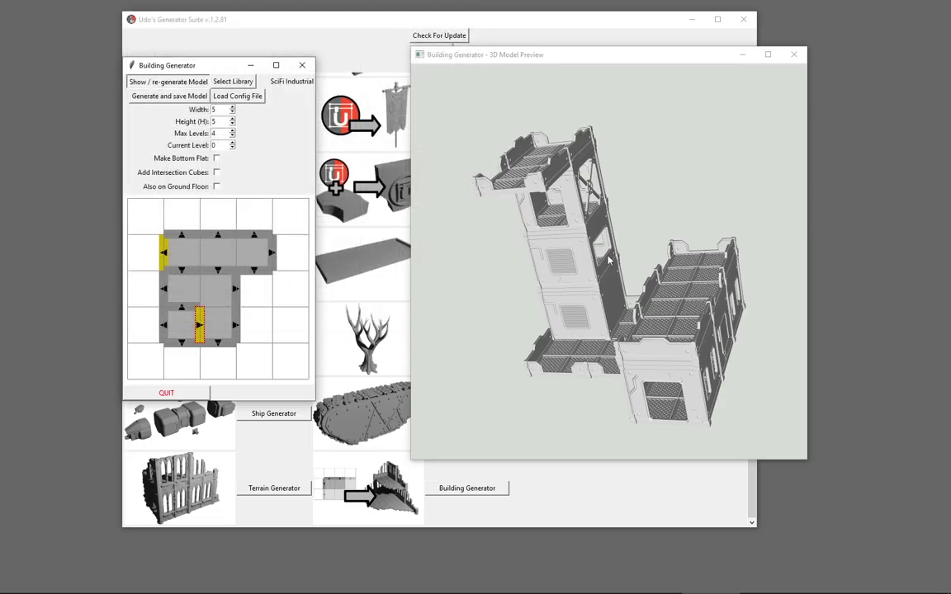
pyautogui.moveTo(500, 353); pyautogui.dragTo(564, 336)
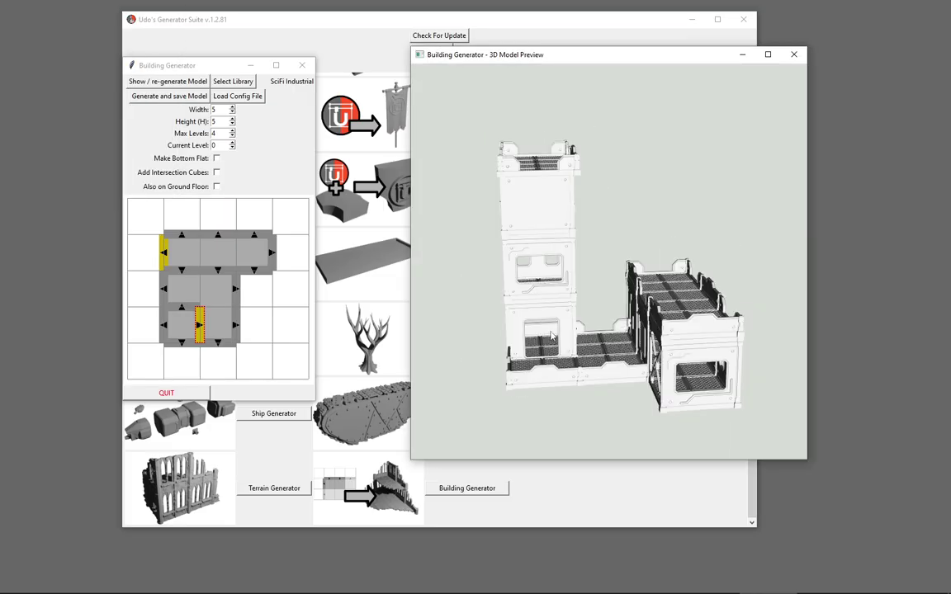
pyautogui.click(235, 326)
pyautogui.moveTo(521, 339)
pyautogui.mouseDown()
pyautogui.moveTo(606, 328)
pyautogui.moveTo(601, 377)
pyautogui.moveTo(620, 359)
pyautogui.moveTo(575, 310)
pyautogui.mouseUp()
pyautogui.click(236, 322)
pyautogui.click(308, 289)
pyautogui.click(218, 326)
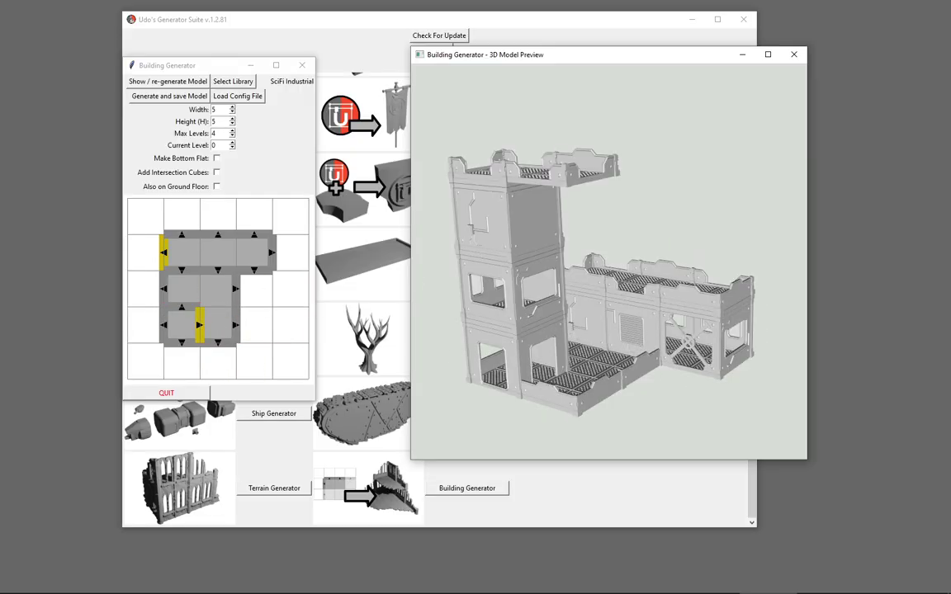
# Step: Switch to the SciFi Industrial library folder in File Explorer and view its NonStandard subfolder's files as enlarged thumbnails
pyautogui.hotkey('alt', 'Tab')
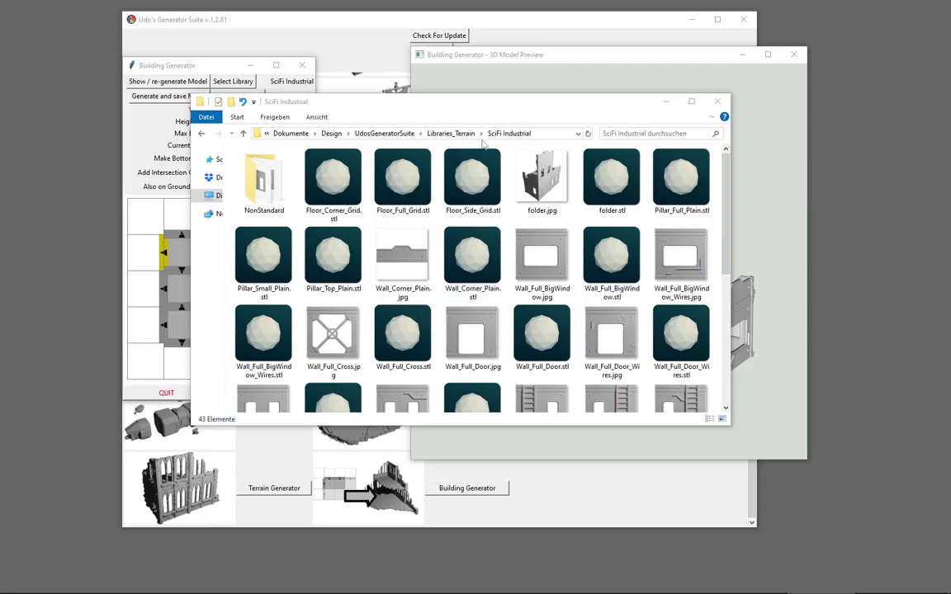
pyautogui.scroll(-5, 534, 315)
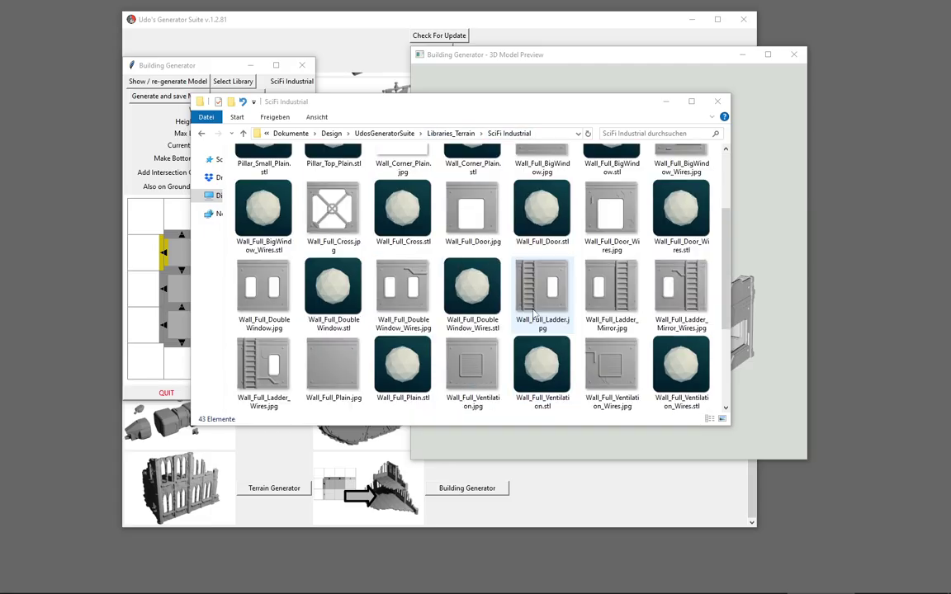
pyautogui.scroll(5, 412, 273)
pyautogui.doubleClick(284, 210)
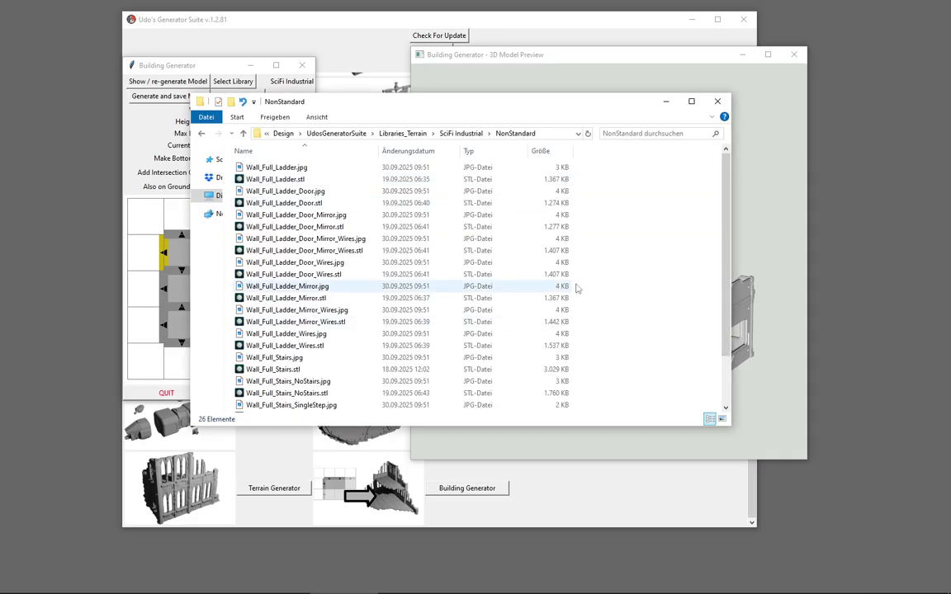
pyautogui.keyDown('ctrl'); pyautogui.scroll(3, 591, 322); pyautogui.keyUp('ctrl')
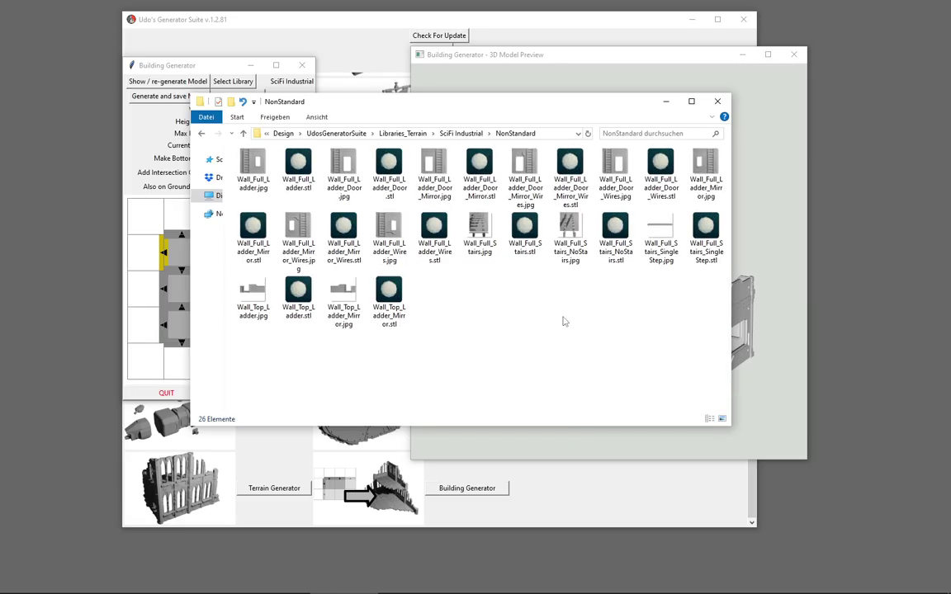
pyautogui.keyDown('ctrl'); pyautogui.scroll(1, 564, 321); pyautogui.keyUp('ctrl')
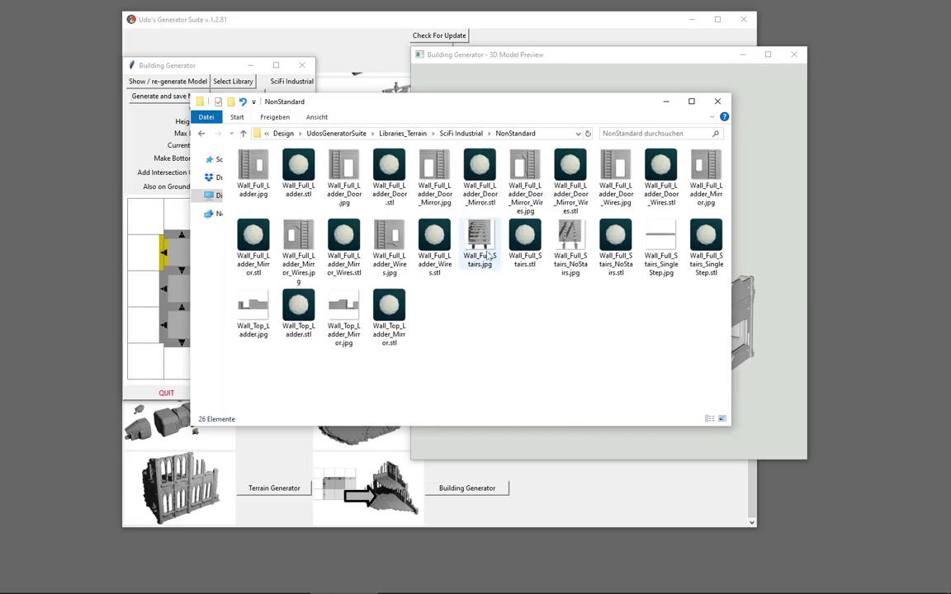
# Step: Delete the four ladder wall images, from Wall_Full_Ladder.jpg through Wall_Full_Ladder_Wires.jpg, from the SciFi Industrial folder
pyautogui.click(462, 133)
pyautogui.scroll(-3, 496, 229)
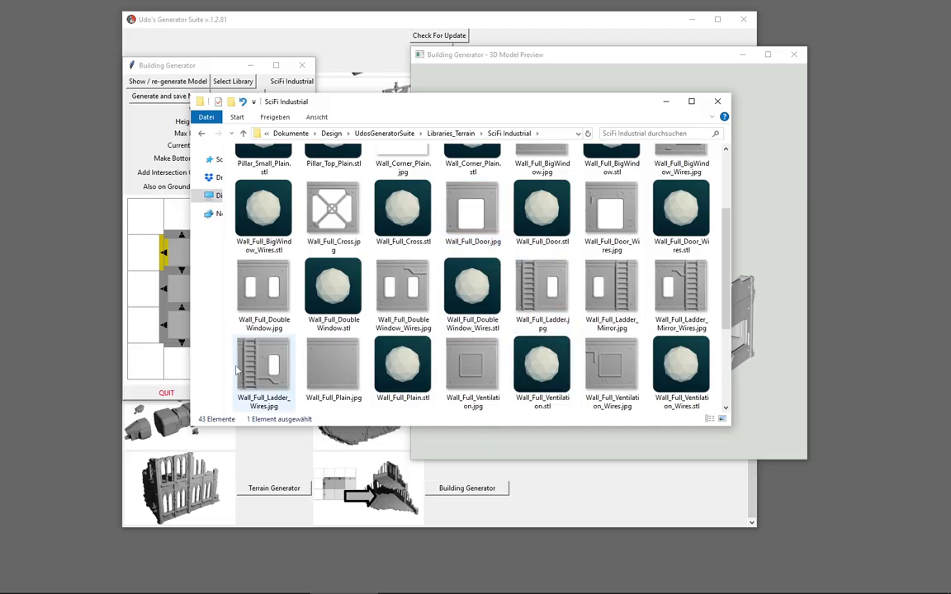
pyautogui.click(536, 288)
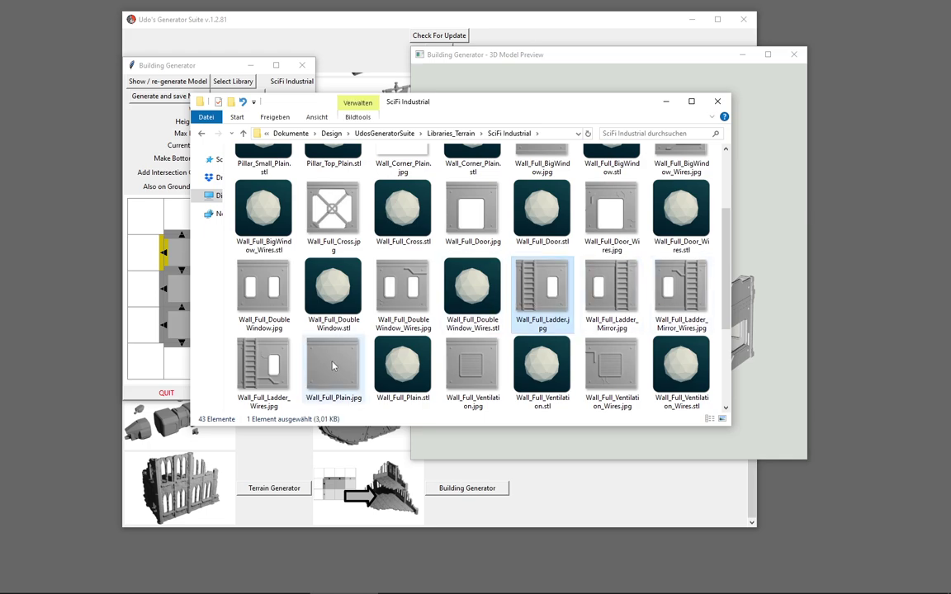
pyautogui.scroll(-2, 515, 280)
pyautogui.scroll(2, 514, 251)
pyautogui.keyDown('shift'); pyautogui.click(264, 326); pyautogui.keyUp('shift')
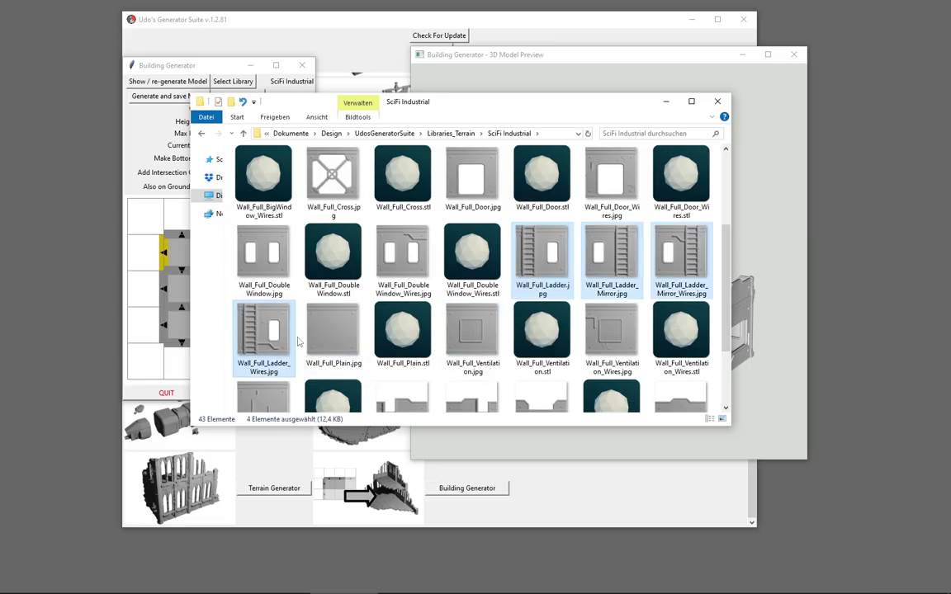
pyautogui.press('Delete')
pyautogui.press('Return')
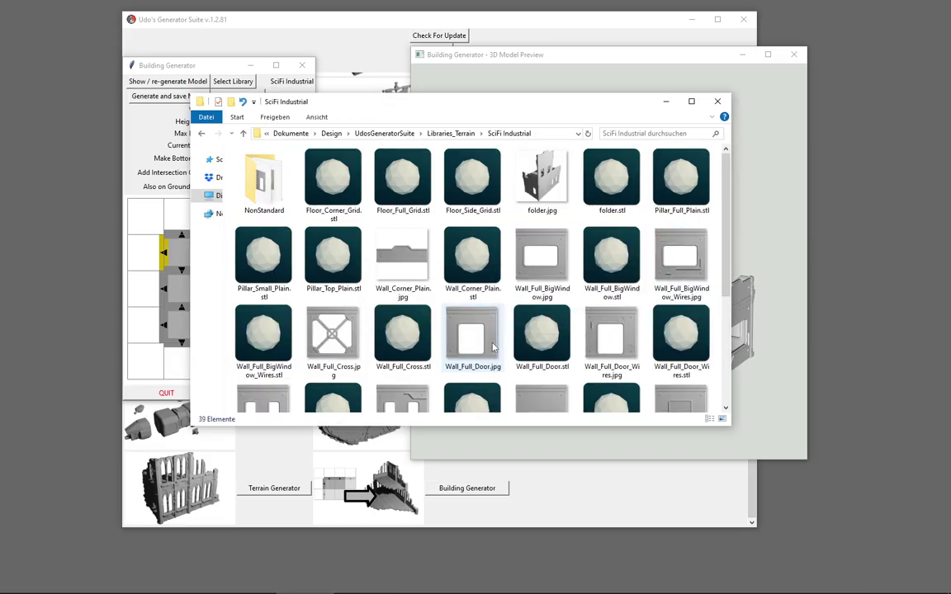
# Step: Look through the remaining SciFi Industrial library files and the contents of the NonStandard subfolder
pyautogui.scroll(-3, 492, 347)
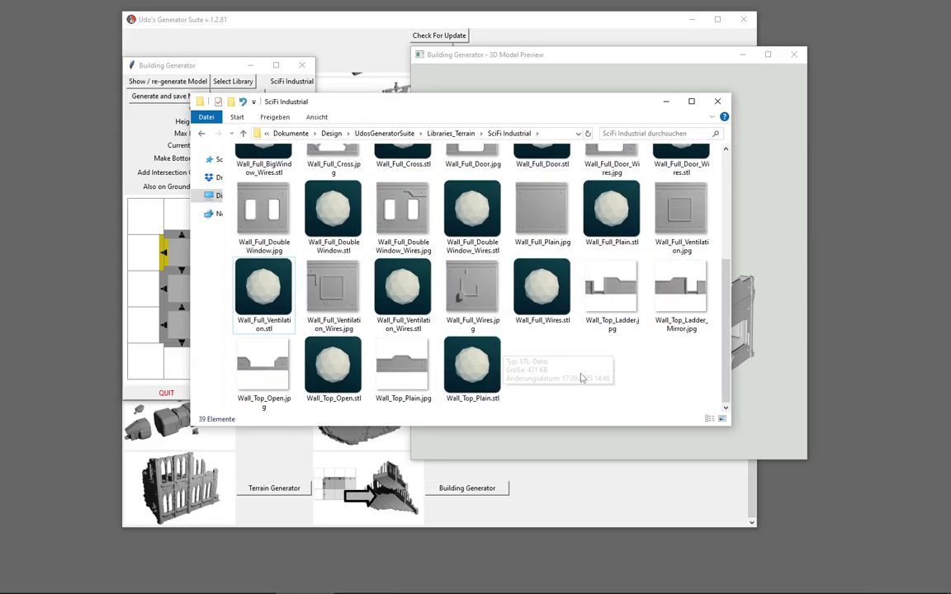
pyautogui.scroll(2, 355, 310)
pyautogui.scroll(1, 388, 334)
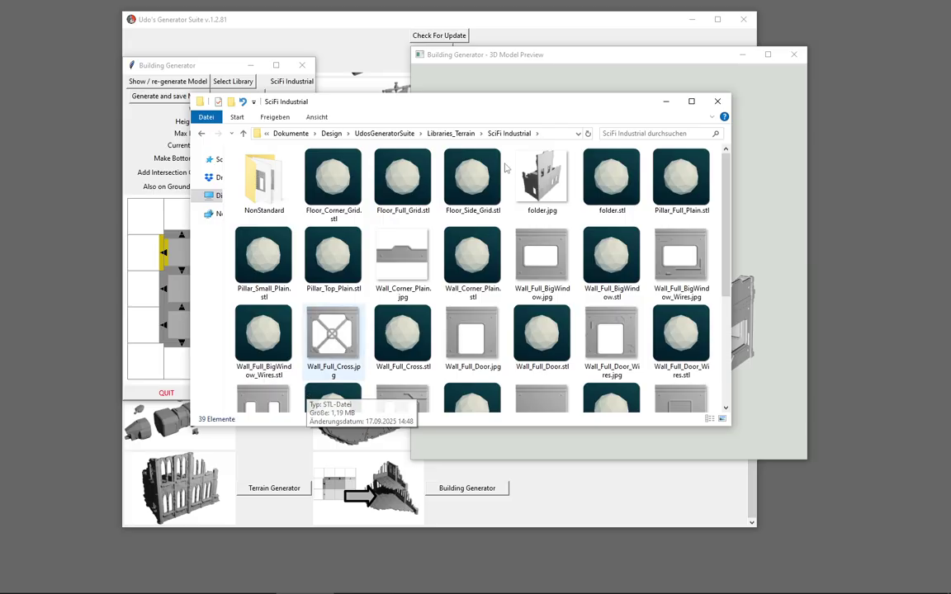
pyautogui.click(266, 188)
pyautogui.doubleClick(266, 188)
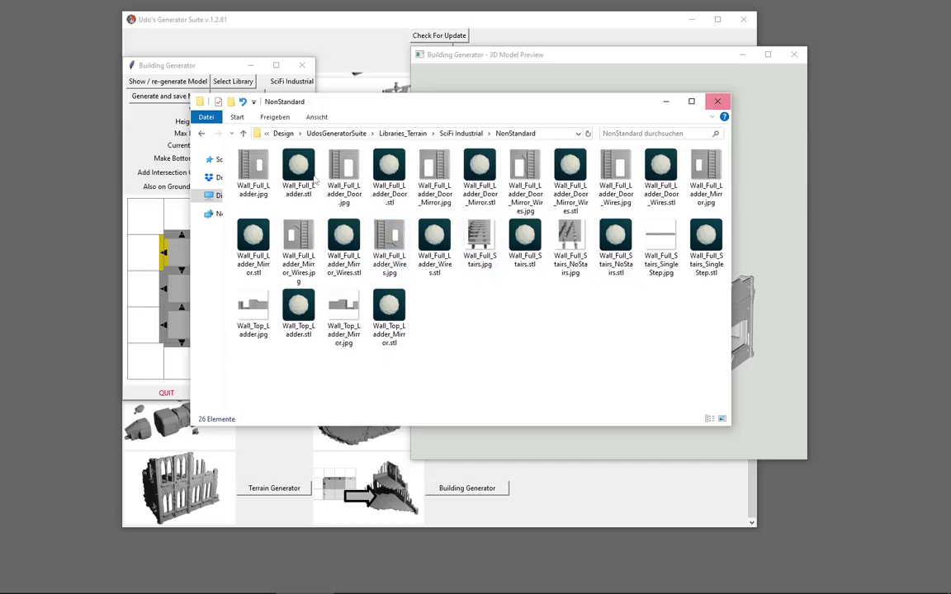
pyautogui.click(461, 133)
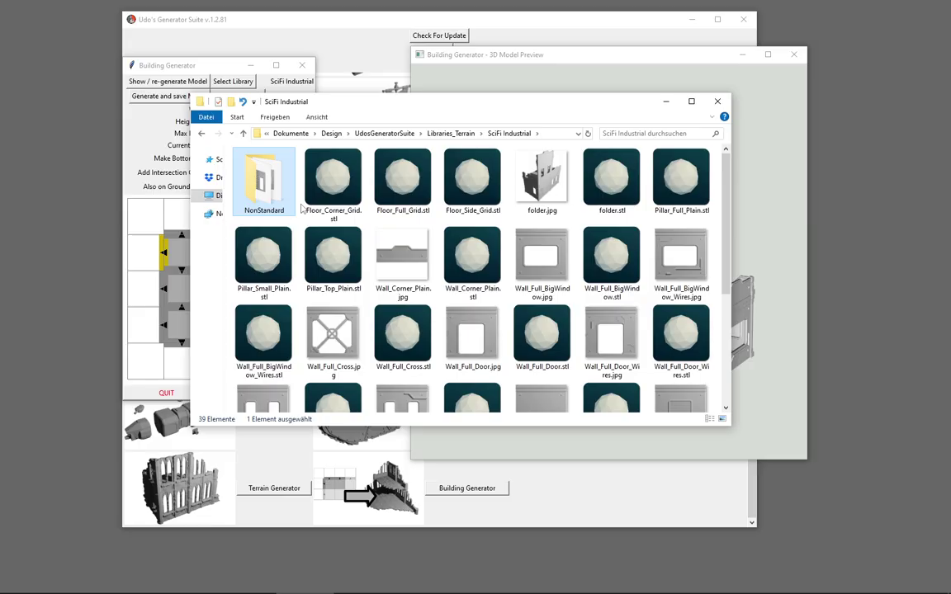
# Step: Move Wall_Full_Cross.jpg and Wall_Full_Cross.stl from the SciFi Industrial folder into the NonStandard subfolder
pyautogui.scroll(-5, 397, 289)
pyautogui.scroll(5, 418, 345)
pyautogui.scroll(-2, 418, 345)
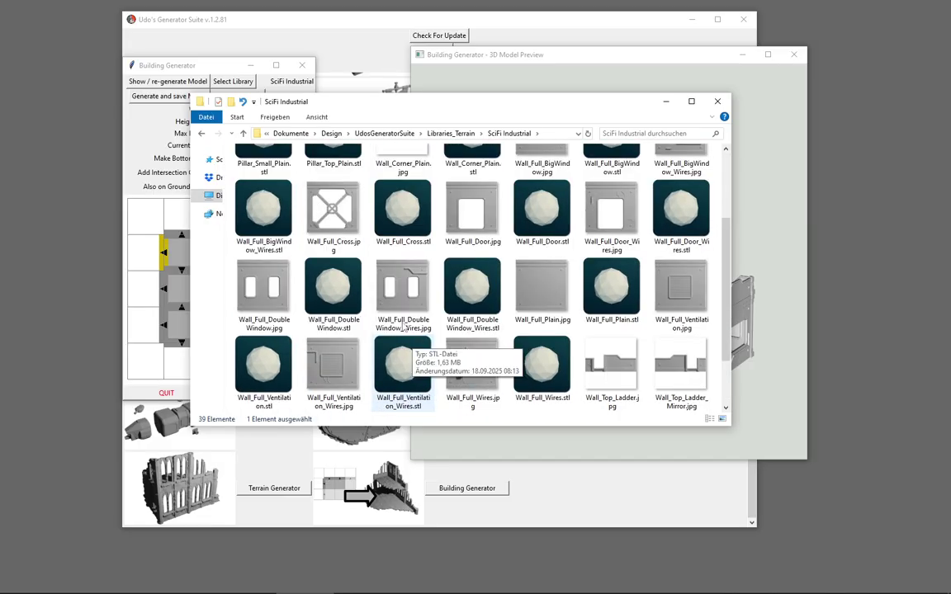
pyautogui.click(333, 211)
pyautogui.keyDown('ctrl'); pyautogui.click(403, 211); pyautogui.keyUp('ctrl')
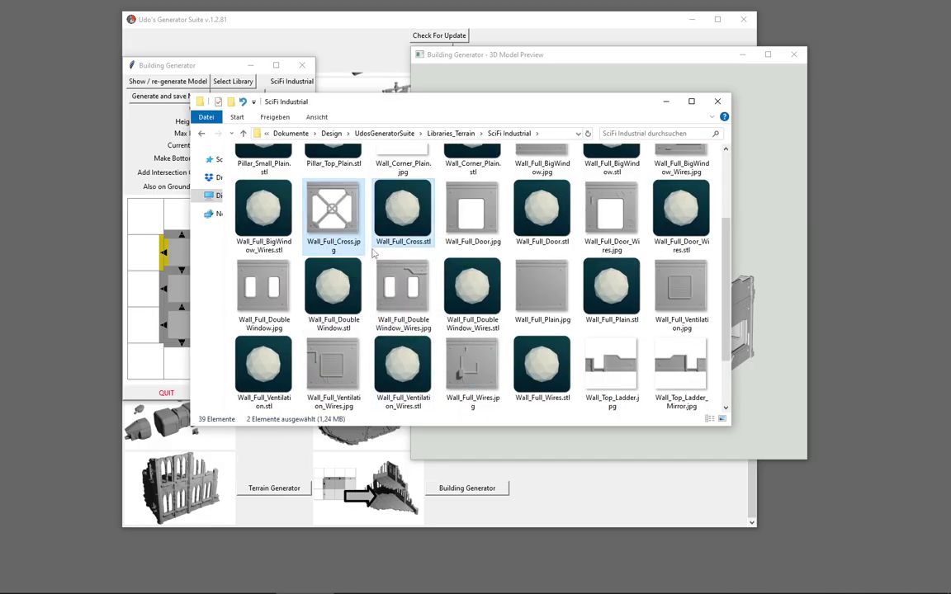
pyautogui.scroll(2, 379, 248)
pyautogui.moveTo(335, 326); pyautogui.dragTo(269, 196)
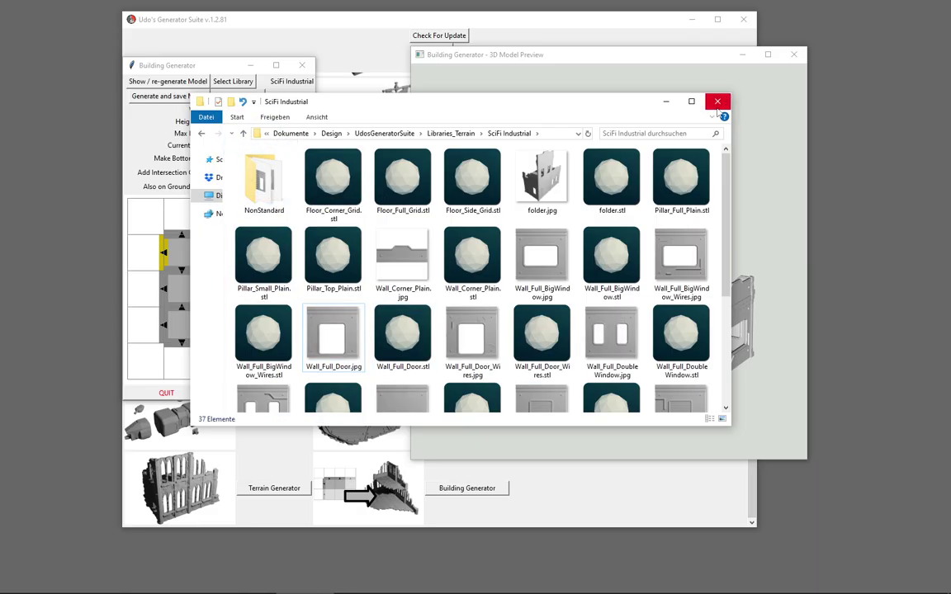
# Step: Return to the Building Generator, regenerate the model with the changed library, and inspect the building from above
pyautogui.click(666, 102)
pyautogui.click(172, 82)
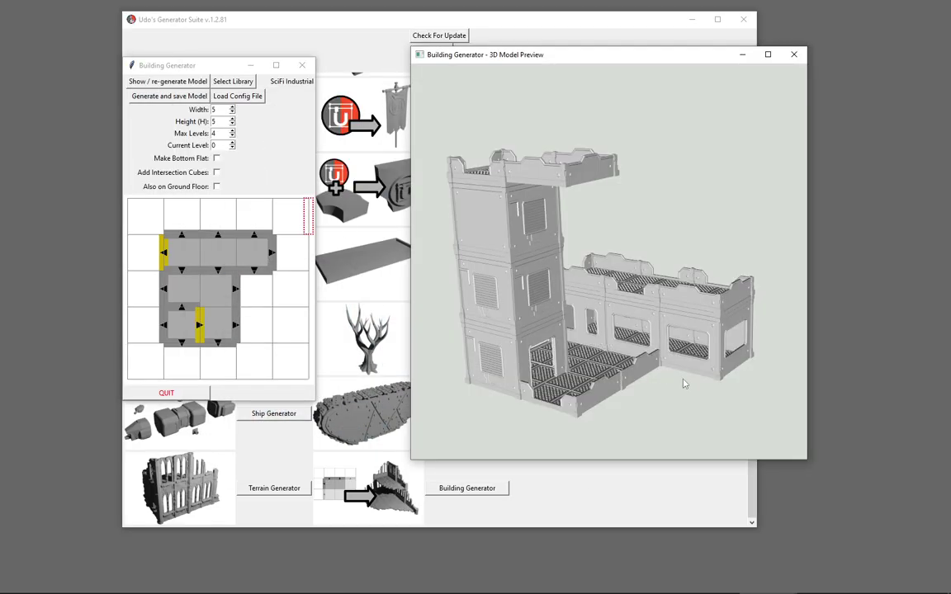
pyautogui.moveTo(681, 382)
pyautogui.mouseDown()
pyautogui.moveTo(475, 365)
pyautogui.moveTo(525, 388)
pyautogui.moveTo(501, 384)
pyautogui.moveTo(710, 388)
pyautogui.moveTo(439, 382)
pyautogui.moveTo(506, 349)
pyautogui.moveTo(606, 366)
pyautogui.moveTo(601, 338)
pyautogui.mouseUp()
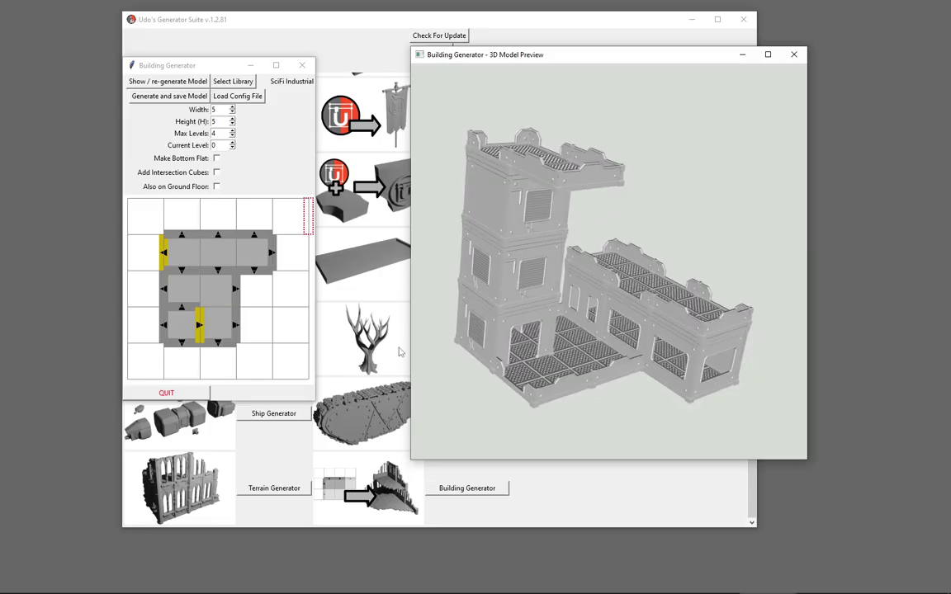
# Step: Assign Wall_Full_Stairs.stl to the ground-level wall below the upper row's first cell, regenerate the model, and inspect the staircase
pyautogui.click(203, 270)
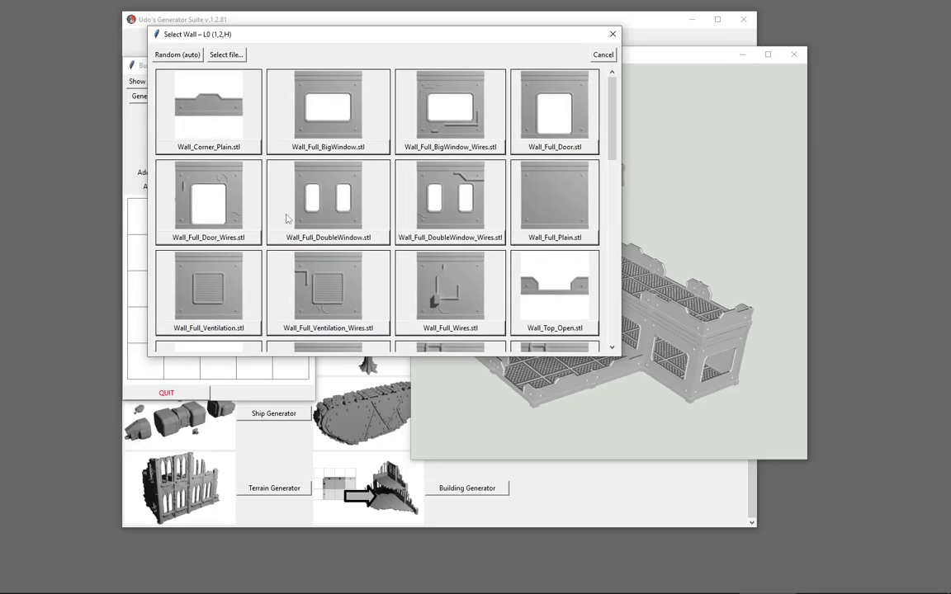
pyautogui.scroll(-3, 538, 226)
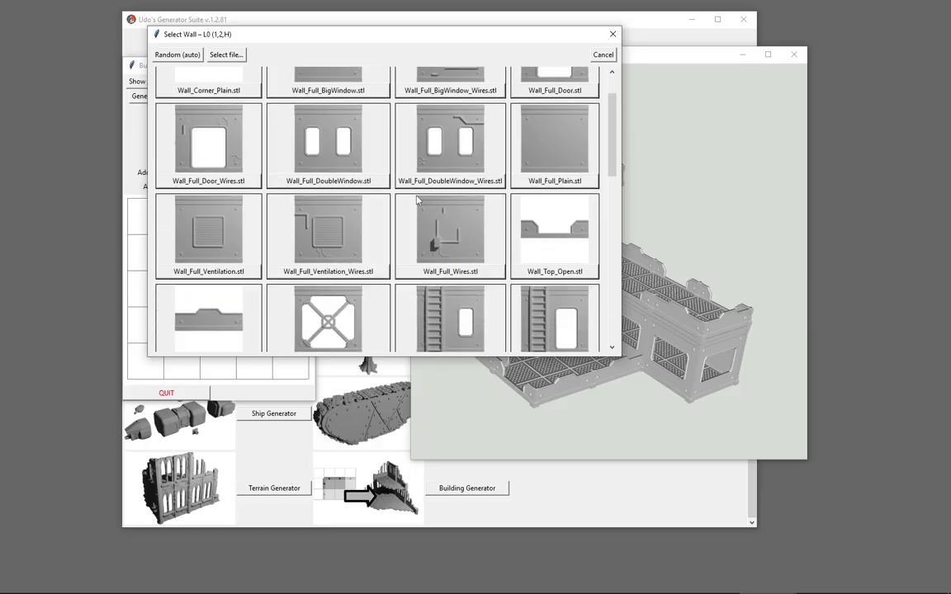
pyautogui.scroll(-8, 318, 198)
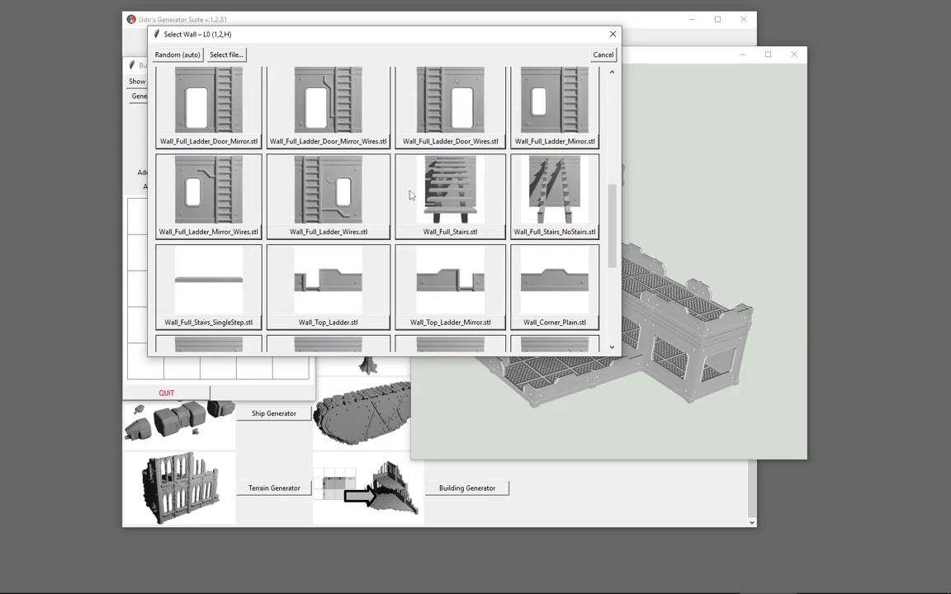
pyautogui.scroll(-7, 248, 215)
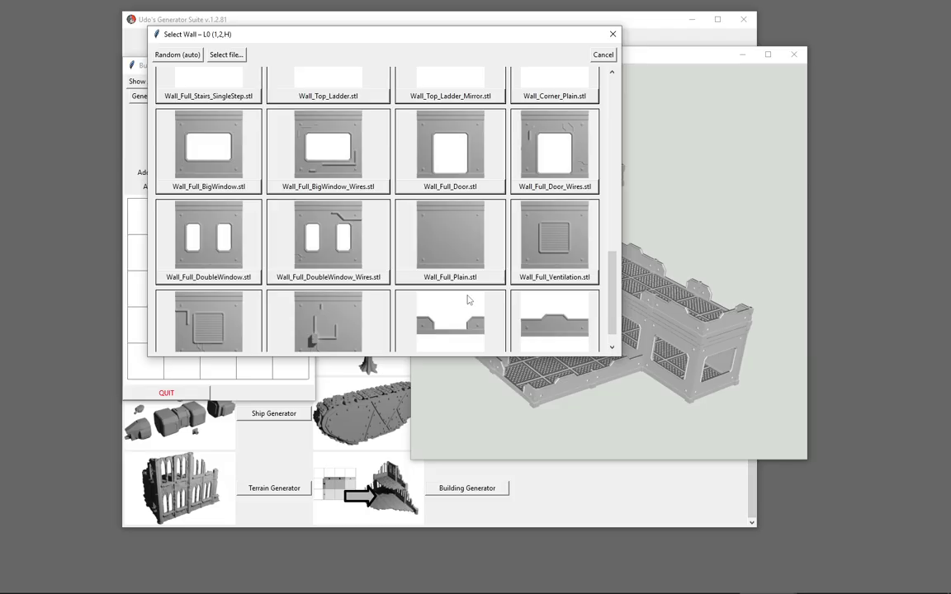
pyautogui.scroll(-10, 468, 300)
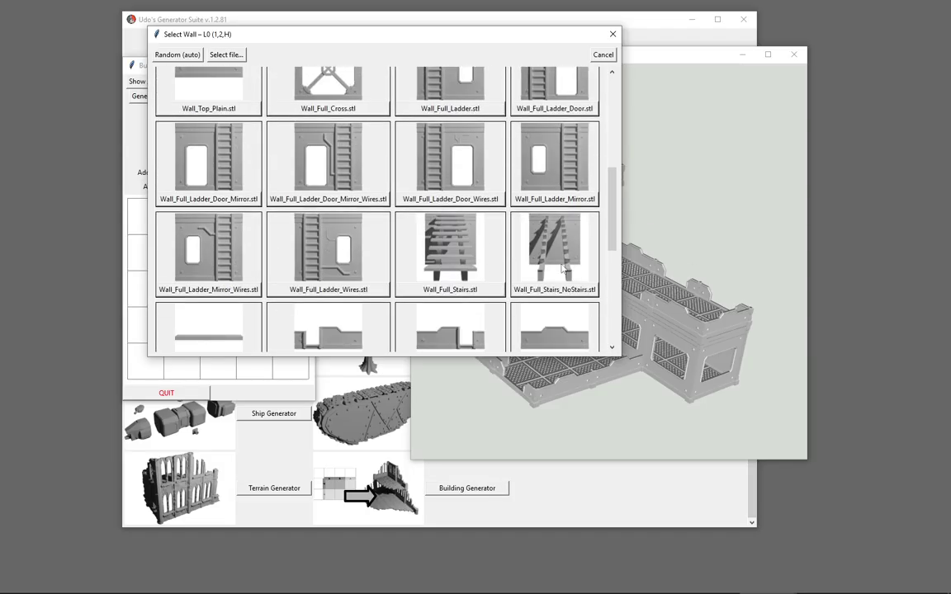
pyautogui.click(454, 285)
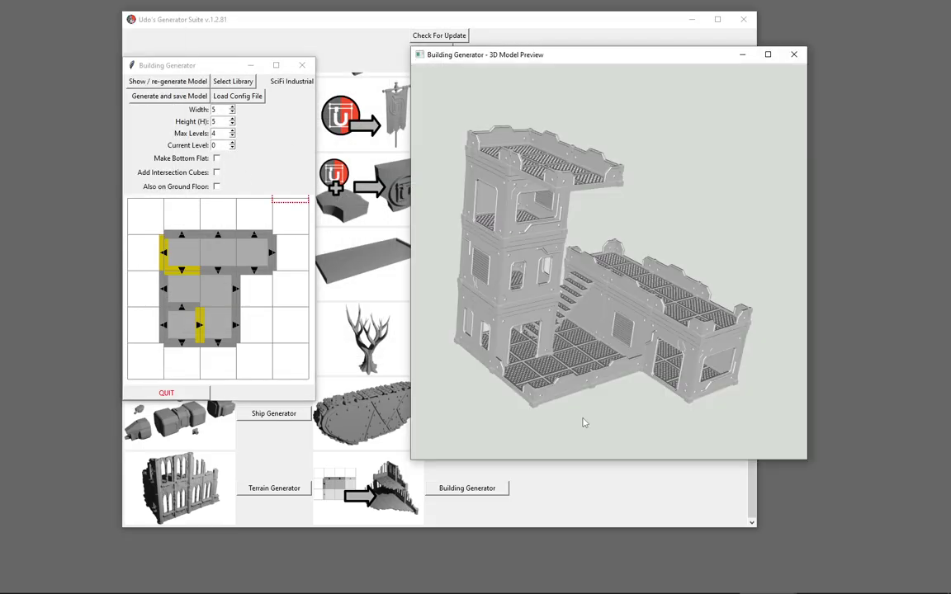
pyautogui.scroll(10, 542, 360)
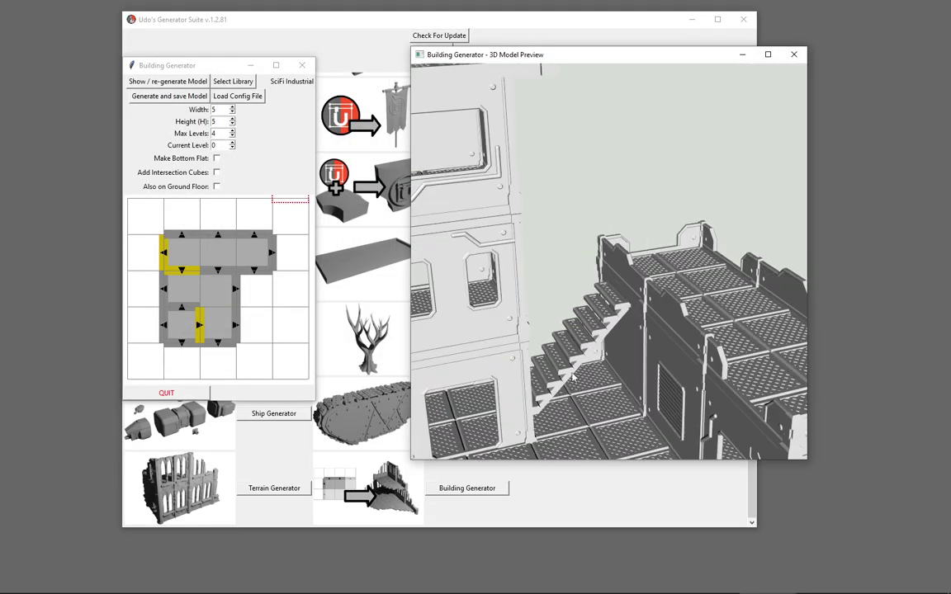
pyautogui.moveTo(562, 398); pyautogui.dragTo(629, 386)
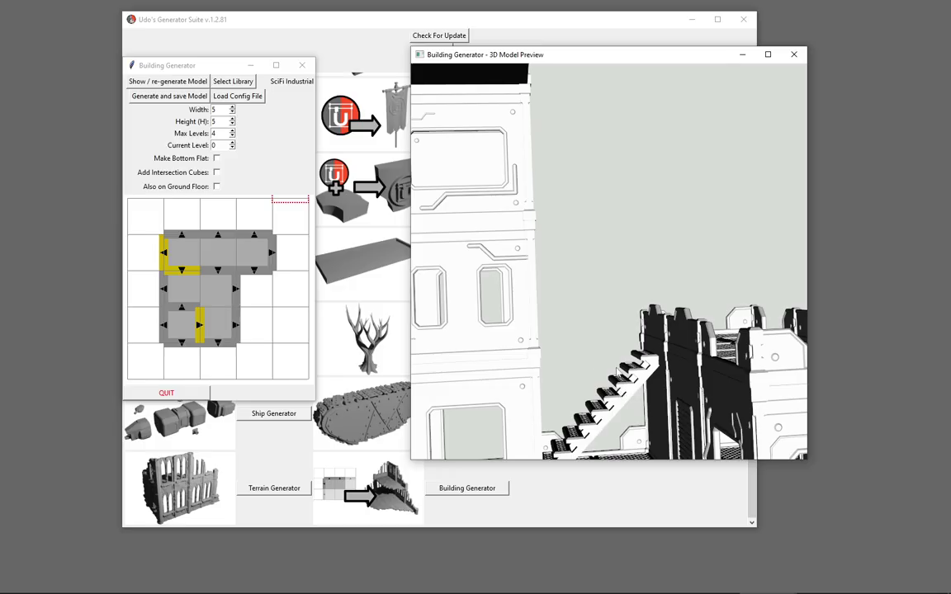
# Step: Replace the staircase wall piece with Wall_Full_Stairs_NoStairs.stl, regenerate the model, and inspect the stairs without steps
pyautogui.rightClick(189, 271)
pyautogui.scroll(-3, 394, 207)
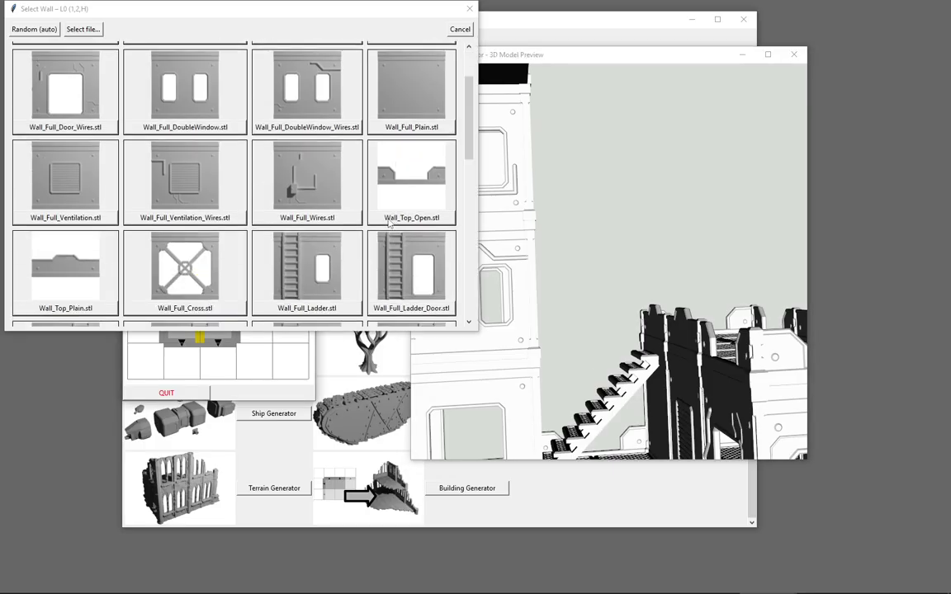
pyautogui.scroll(-5, 386, 223)
pyautogui.click(400, 238)
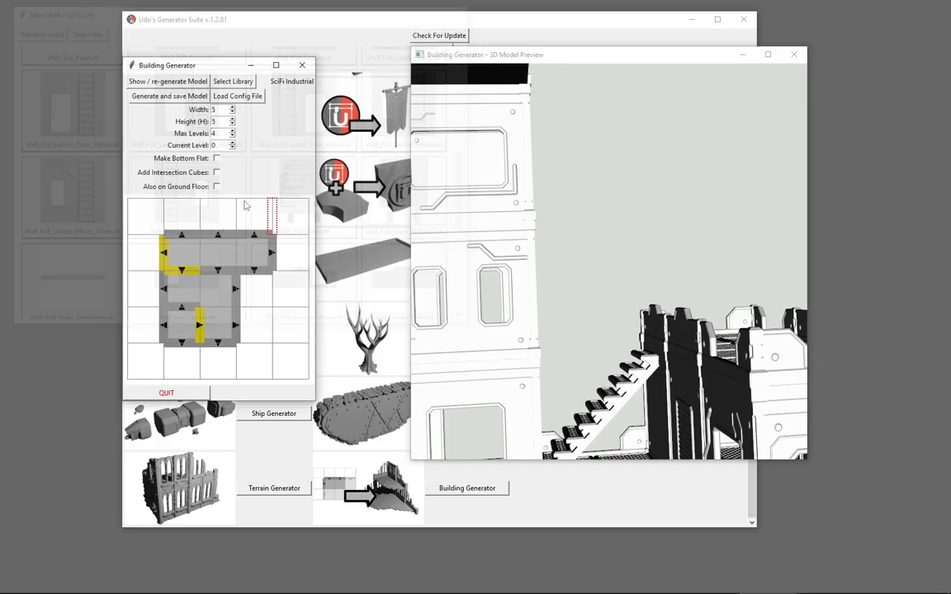
pyautogui.click(145, 80)
pyautogui.moveTo(599, 266); pyautogui.dragTo(651, 327)
pyautogui.scroll(6, 583, 262)
pyautogui.scroll(5, 584, 265)
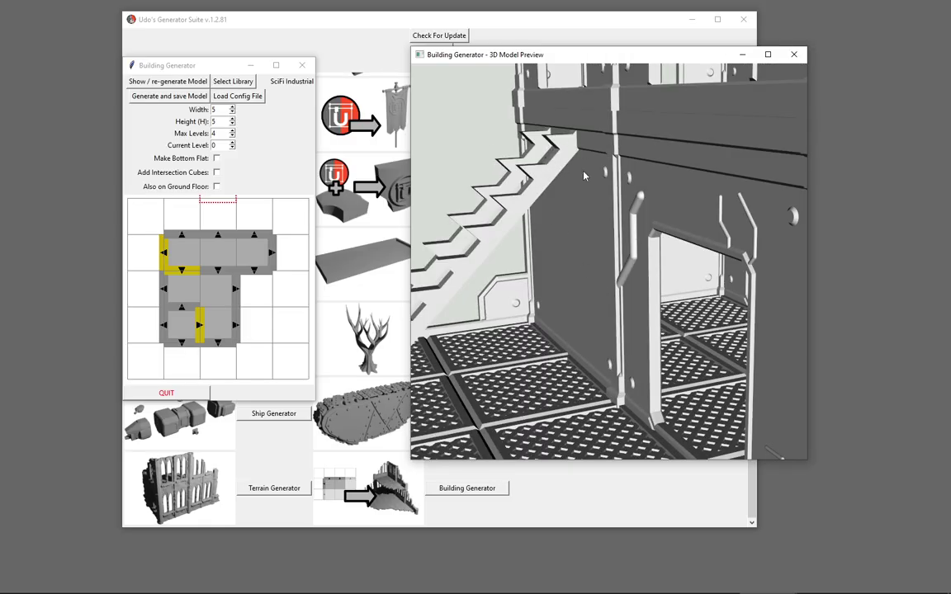
pyautogui.scroll(-10, 563, 163)
pyautogui.moveTo(576, 258); pyautogui.dragTo(585, 282)
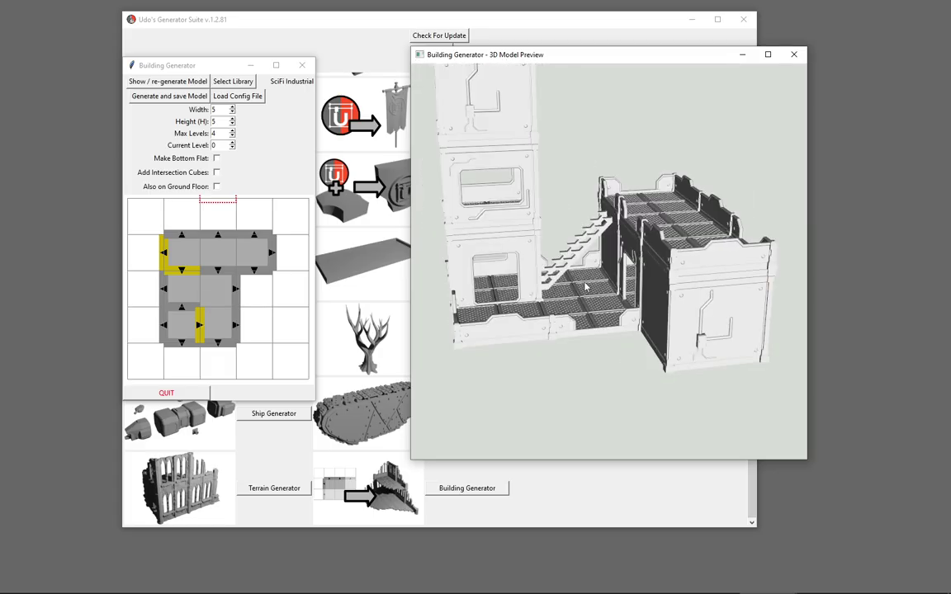
# Step: Set the grid width to 7 and enclose the three empty cells east of the upper row with ground-level walls
pyautogui.doubleClick(233, 108)
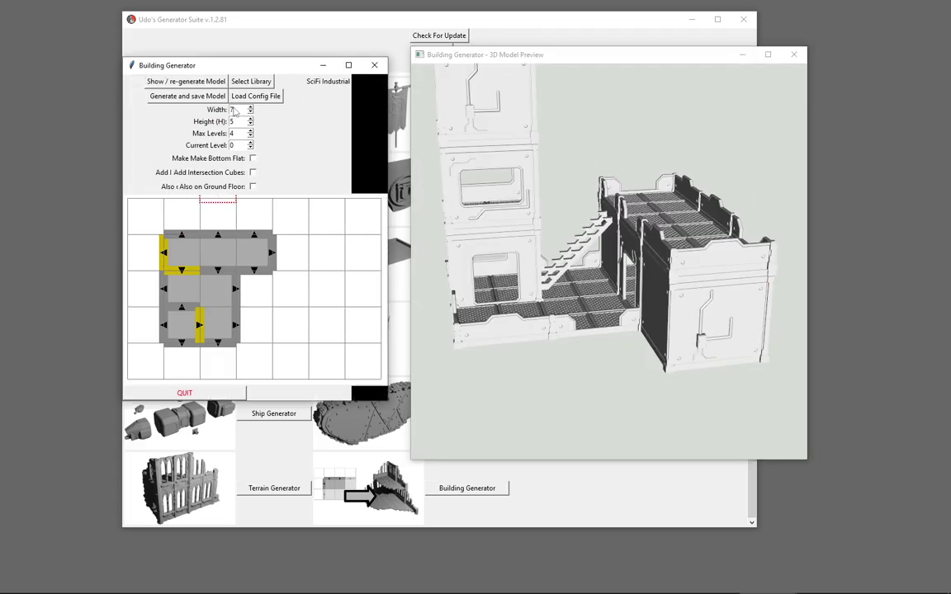
pyautogui.click(294, 237)
pyautogui.click(326, 236)
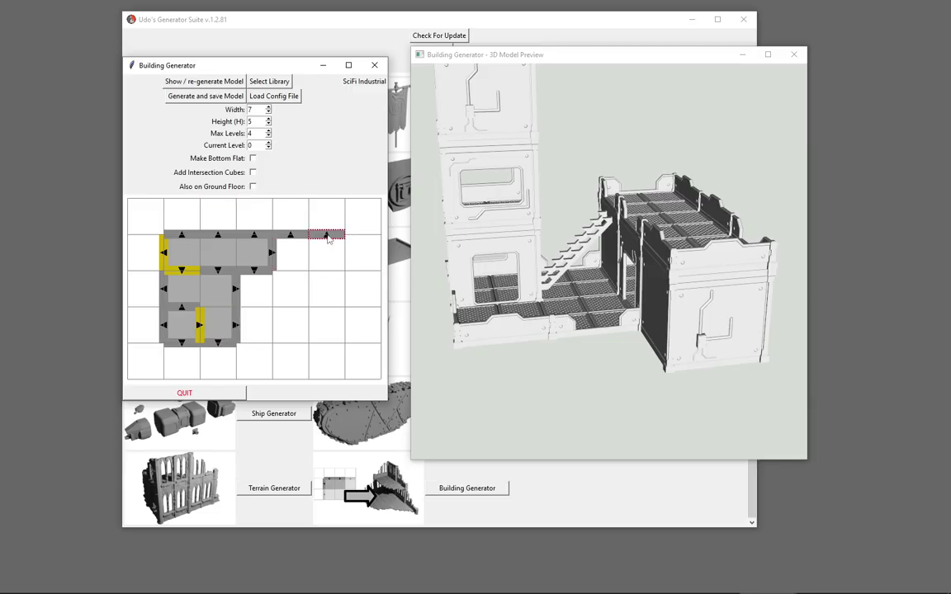
pyautogui.click(361, 236)
pyautogui.click(379, 255)
pyautogui.click(367, 272)
pyautogui.click(326, 272)
pyautogui.click(291, 273)
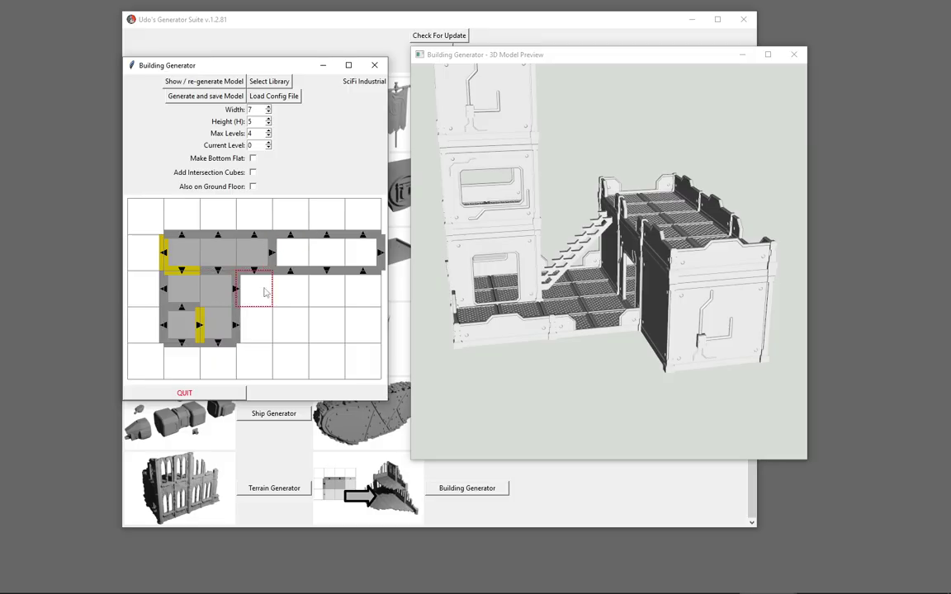
# Step: Set the grid width to 8, regenerate the model, and view the extended building from farther away
pyautogui.click(268, 109)
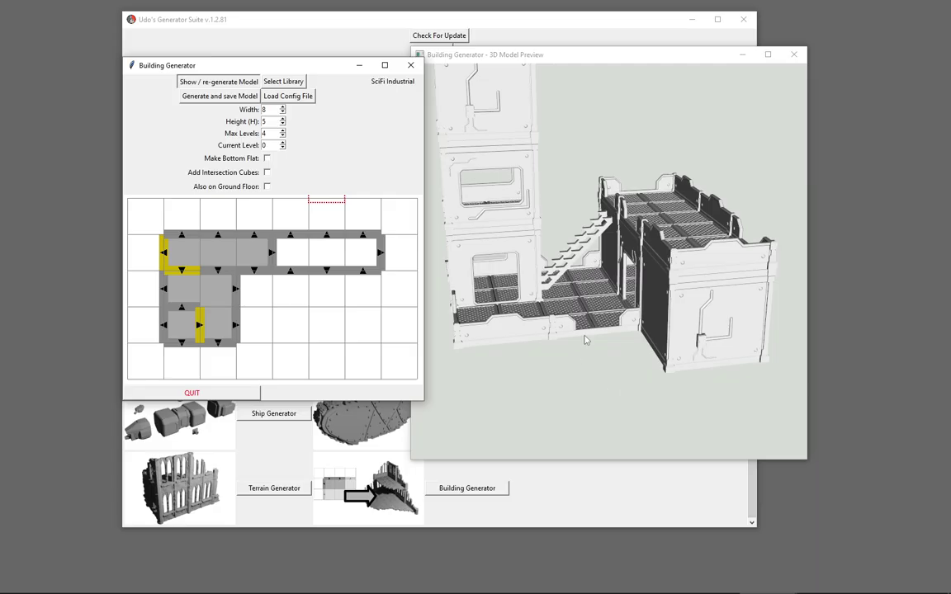
pyautogui.scroll(-5, 570, 328)
pyautogui.moveTo(557, 321); pyautogui.dragTo(647, 357)
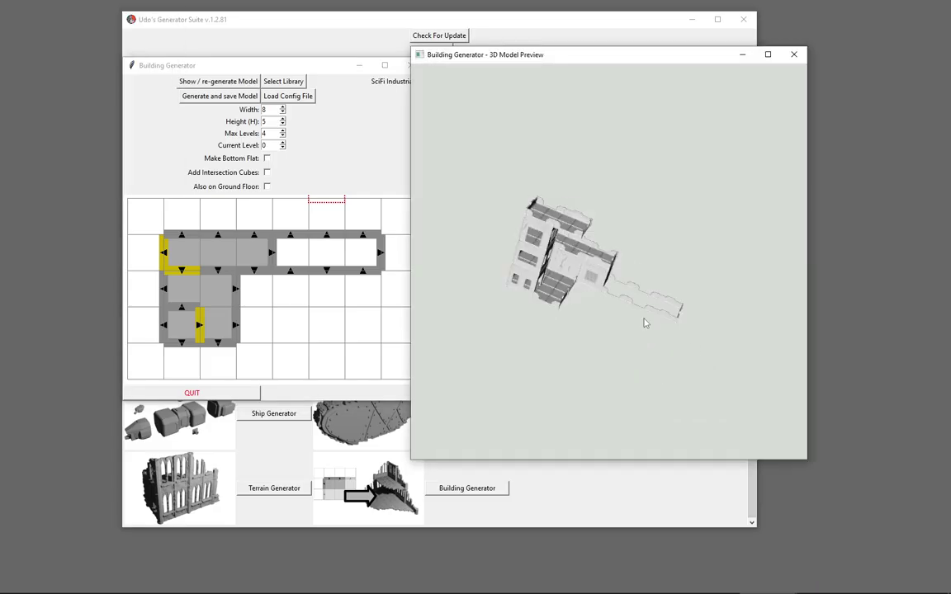
# Step: Try a grid height of 7, and set the height back to 5
pyautogui.click(275, 122)
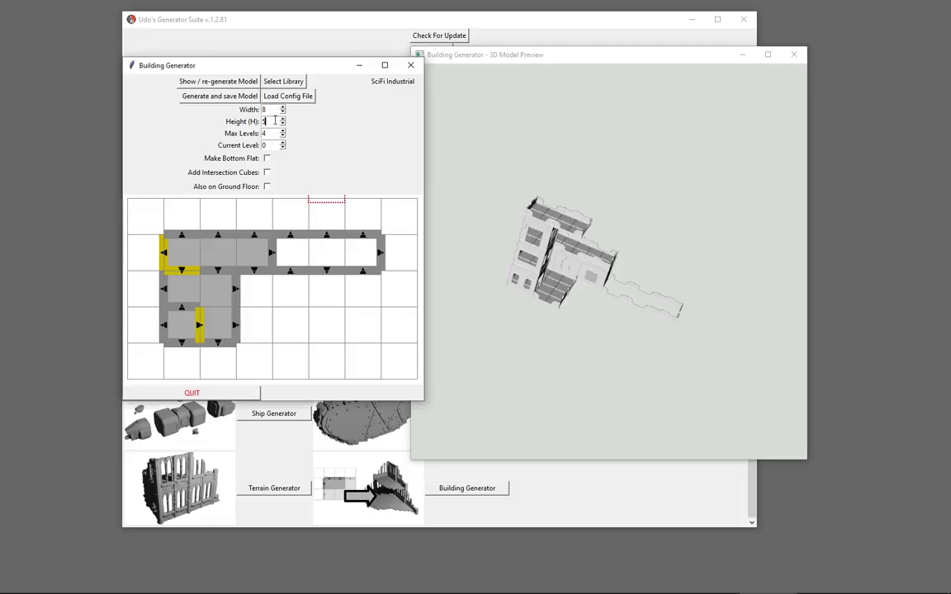
pyautogui.click(282, 120)
pyautogui.click(282, 120)
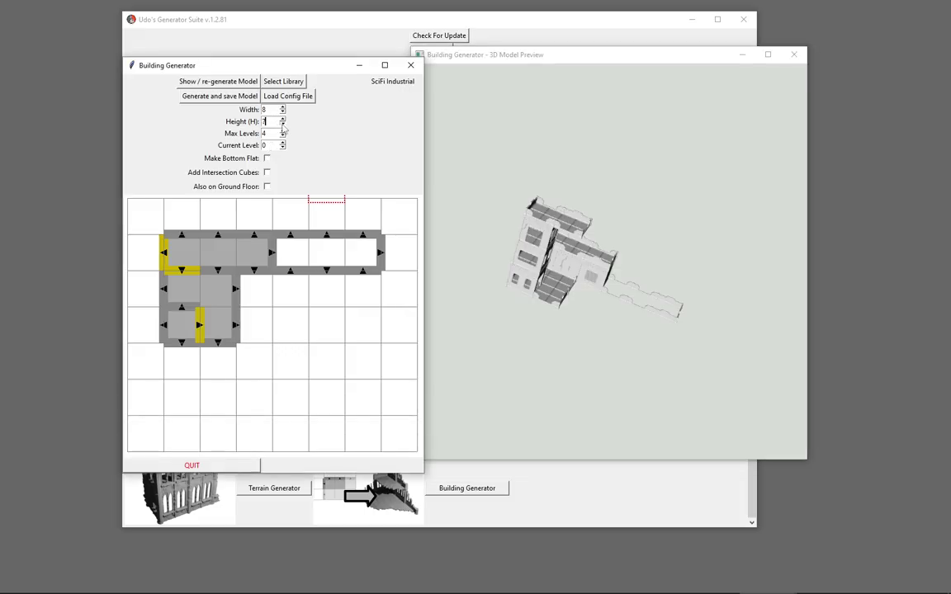
pyautogui.click(282, 125)
pyautogui.click(282, 125)
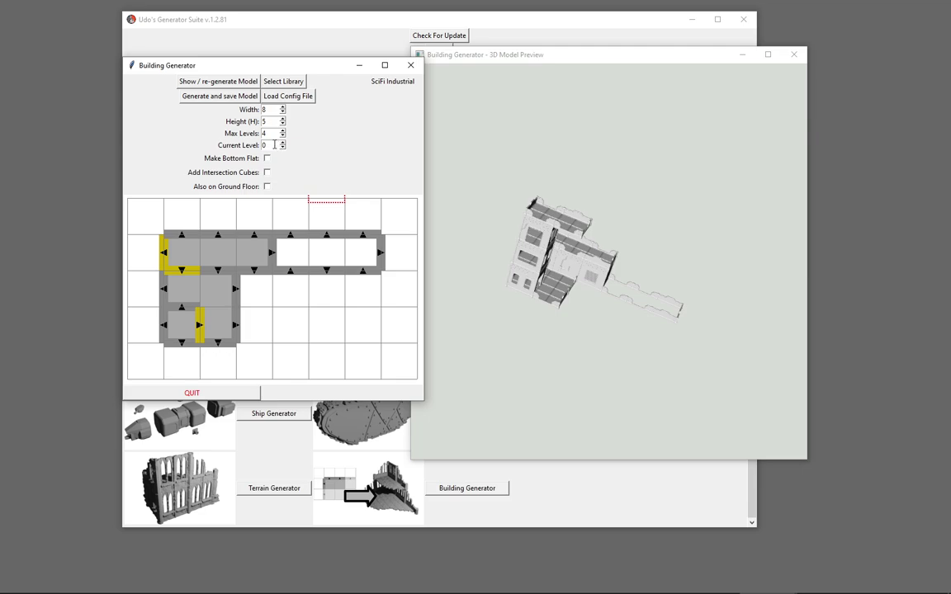
# Step: Look through the floor plans of the upper levels, return to level 0, and examine the extended building in the preview
pyautogui.scroll(3, 254, 310)
pyautogui.scroll(-2, 254, 311)
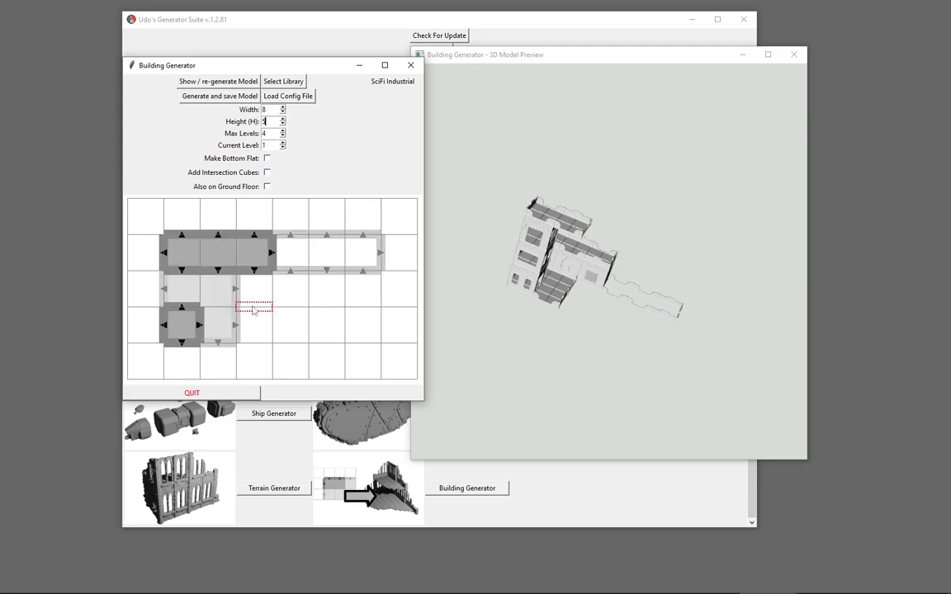
pyautogui.scroll(-1, 254, 310)
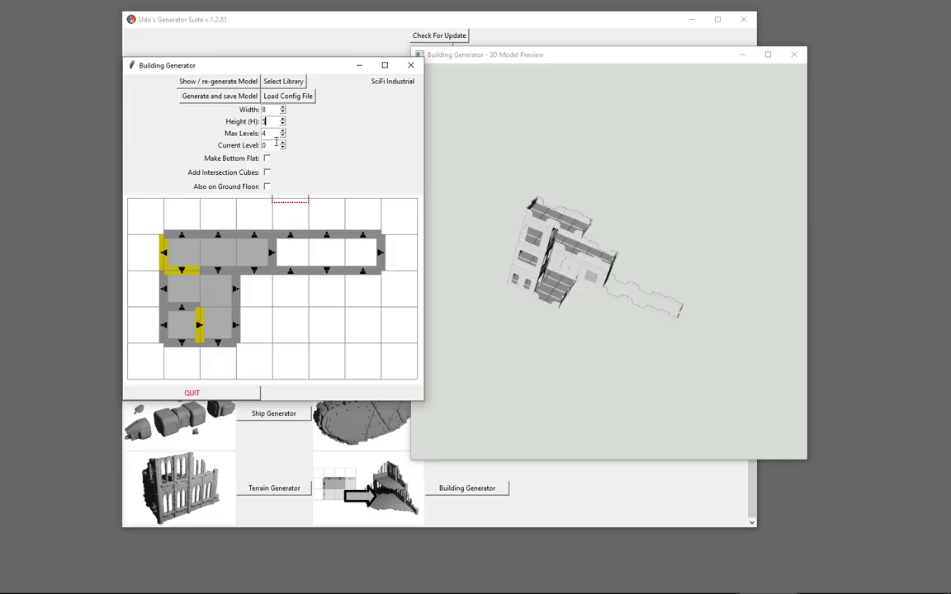
pyautogui.scroll(3, 322, 294)
pyautogui.scroll(-2, 322, 295)
pyautogui.scroll(-1, 321, 295)
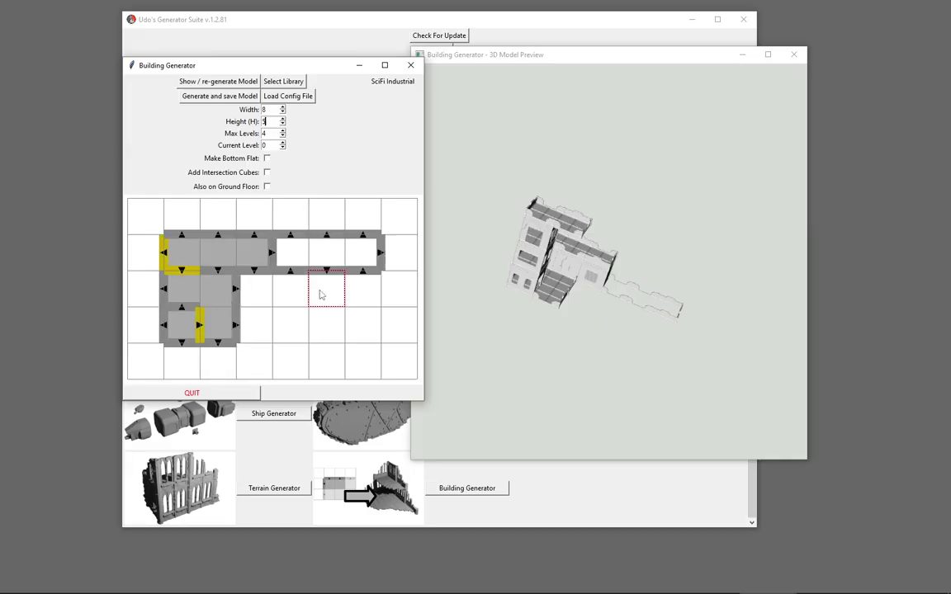
pyautogui.moveTo(565, 335); pyautogui.dragTo(558, 353)
pyautogui.scroll(3, 558, 353)
pyautogui.moveTo(479, 268); pyautogui.dragTo(602, 236)
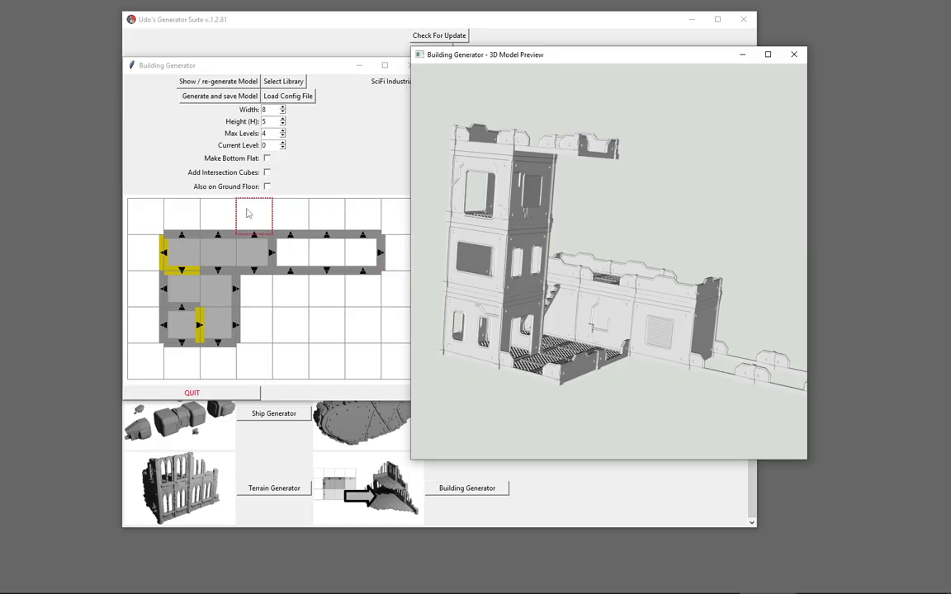
# Step: Reduce the building to 1 max level, width 2 and height 2, regenerate the model, and inspect the small result
pyautogui.click(283, 137)
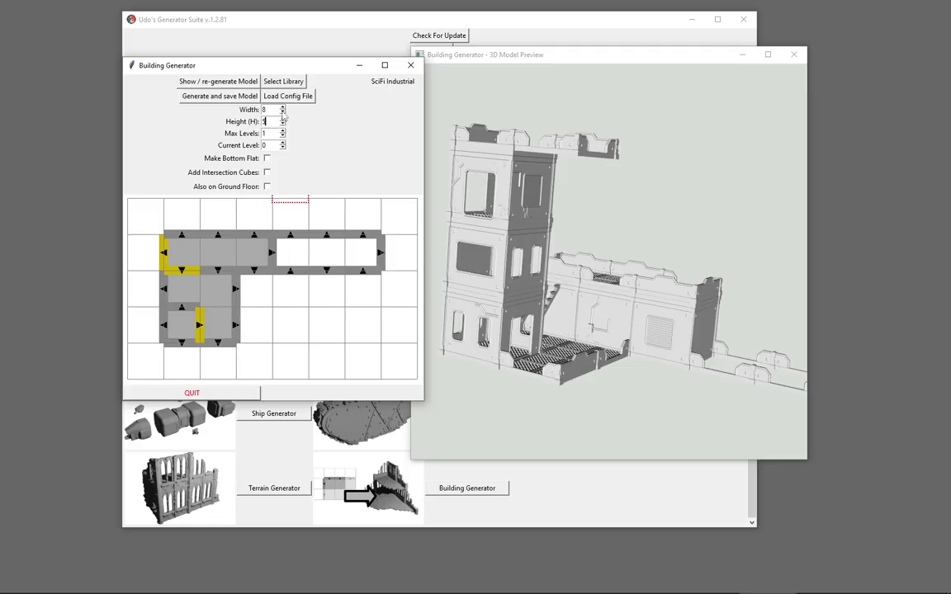
pyautogui.click(282, 113)
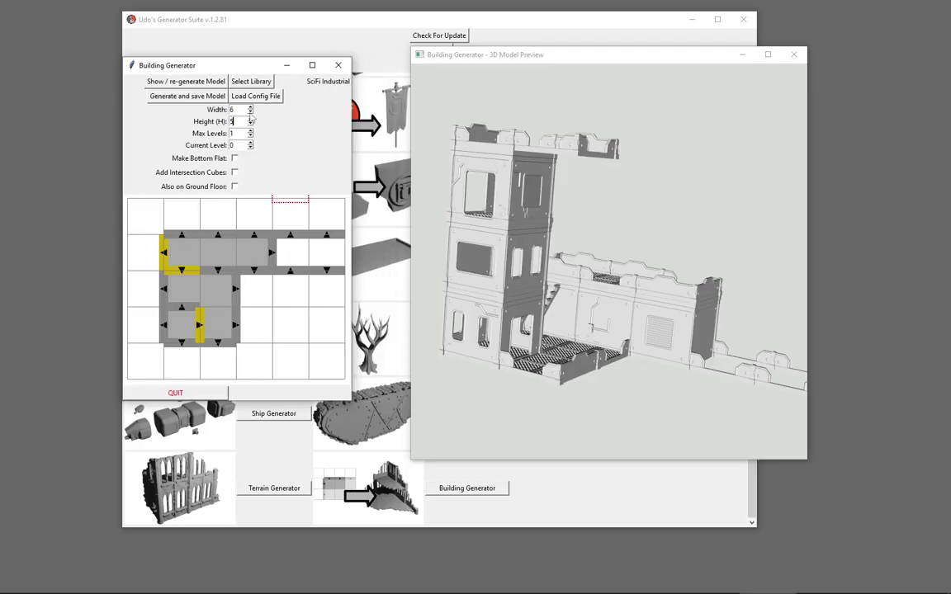
pyautogui.click(251, 112)
pyautogui.click(233, 112)
pyautogui.click(229, 112)
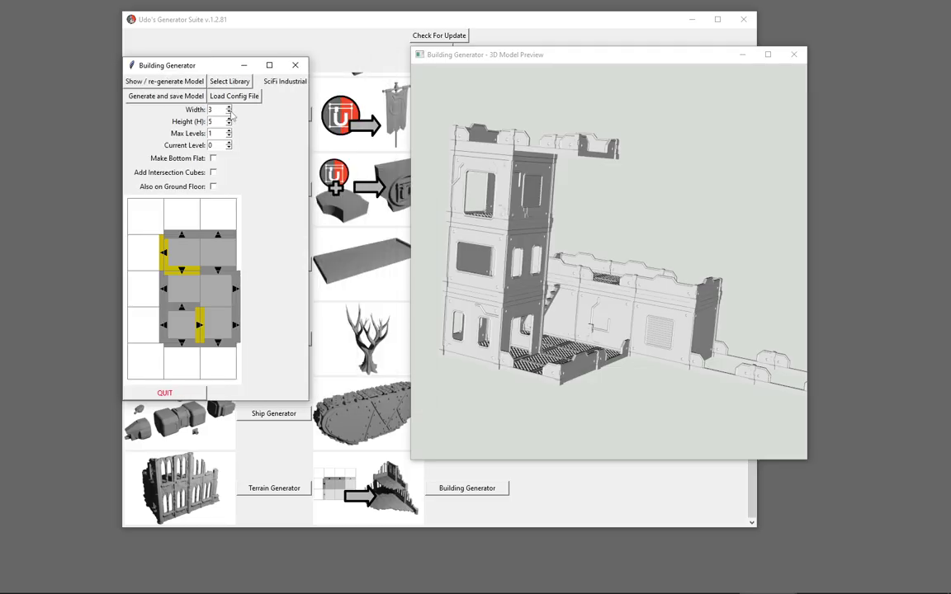
pyautogui.click(229, 113)
pyautogui.click(229, 124)
pyautogui.click(229, 125)
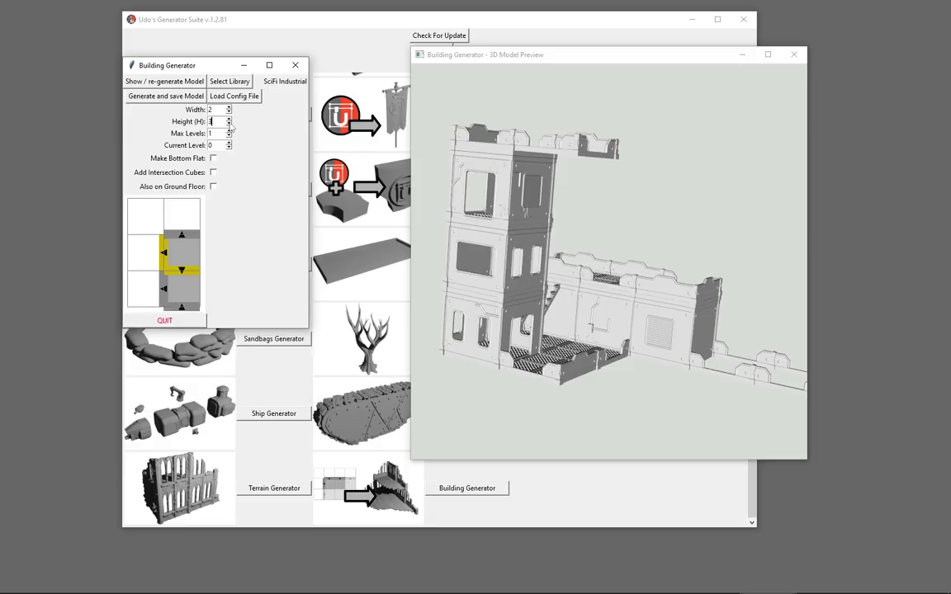
pyautogui.click(230, 124)
pyautogui.click(164, 82)
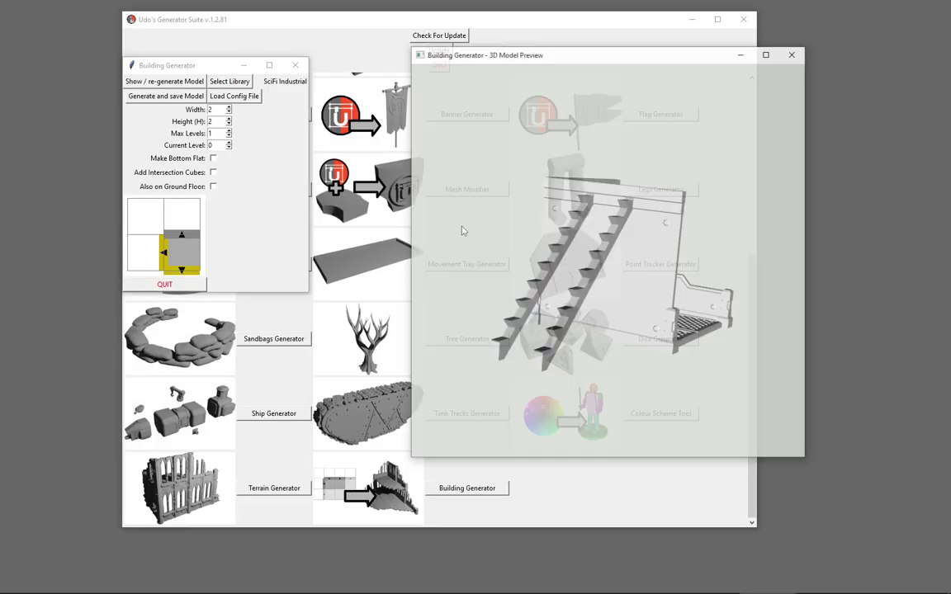
pyautogui.moveTo(620, 466); pyautogui.dragTo(611, 403)
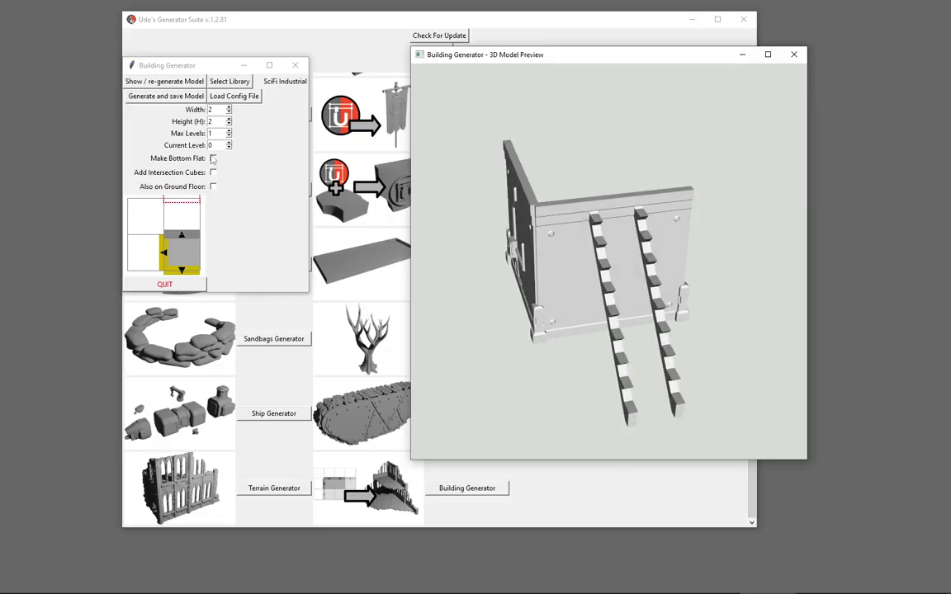
# Step: Enable Make Bottom Flat, set Max Levels to 2, and add a wall on the cell's east side on levels 1 and 0
pyautogui.click(212, 160)
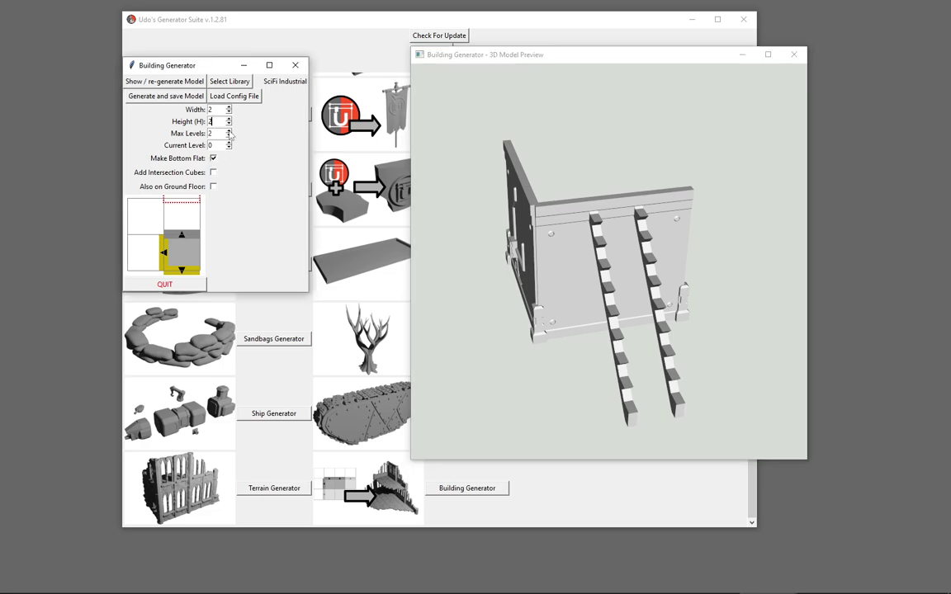
pyautogui.click(186, 236)
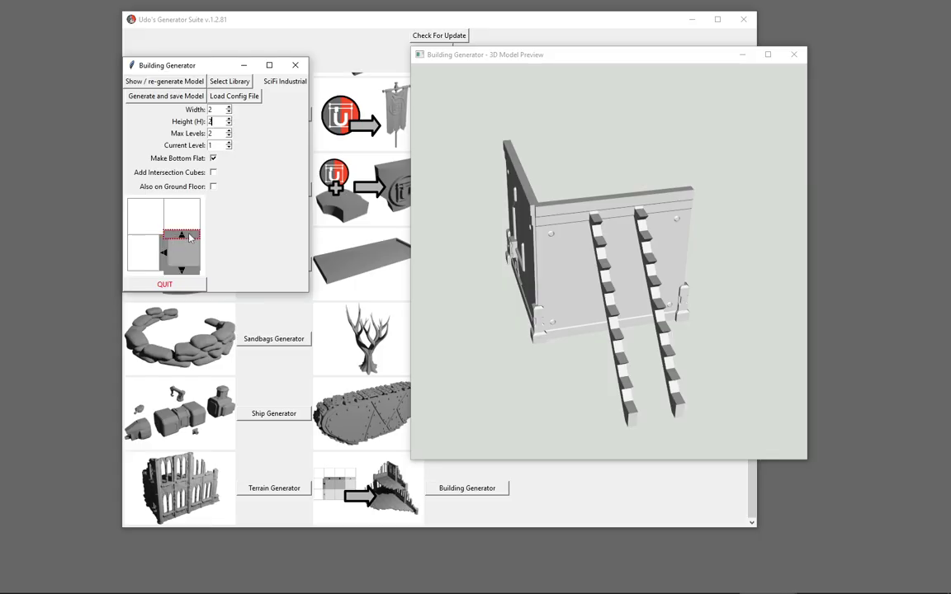
pyautogui.click(200, 250)
pyautogui.scroll(-1, 199, 251)
pyautogui.click(201, 250)
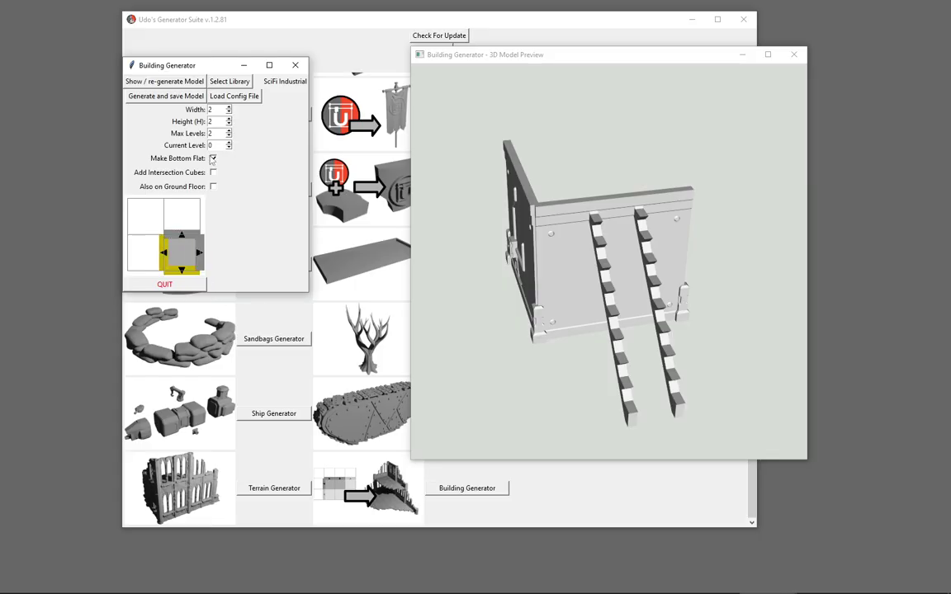
# Step: Examine the underside of the small building's floor in the 3D preview
pyautogui.click(493, 287)
pyautogui.moveTo(492, 287); pyautogui.dragTo(517, 134)
pyautogui.scroll(-4, 584, 299)
pyautogui.scroll(7, 512, 294)
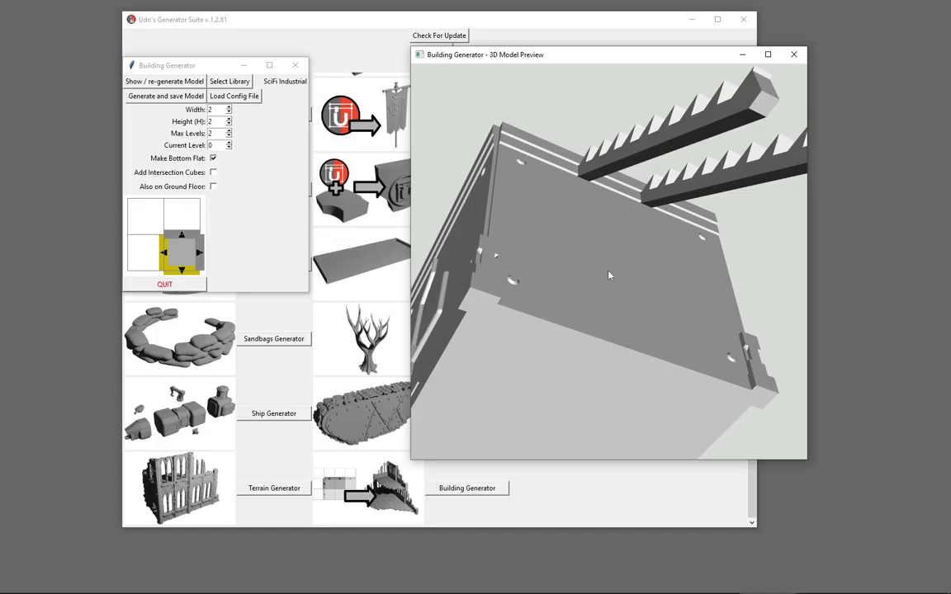
pyautogui.scroll(2, 591, 325)
pyautogui.scroll(-5, 577, 330)
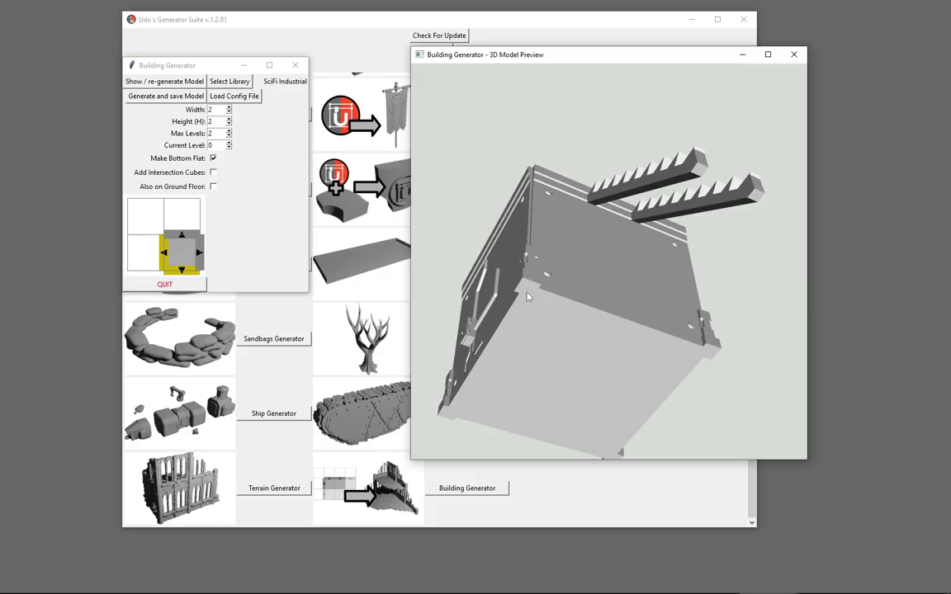
# Step: Enable Add Intersection Cubes and Also on Ground Floor, and regenerate the model
pyautogui.moveTo(552, 295); pyautogui.dragTo(534, 356)
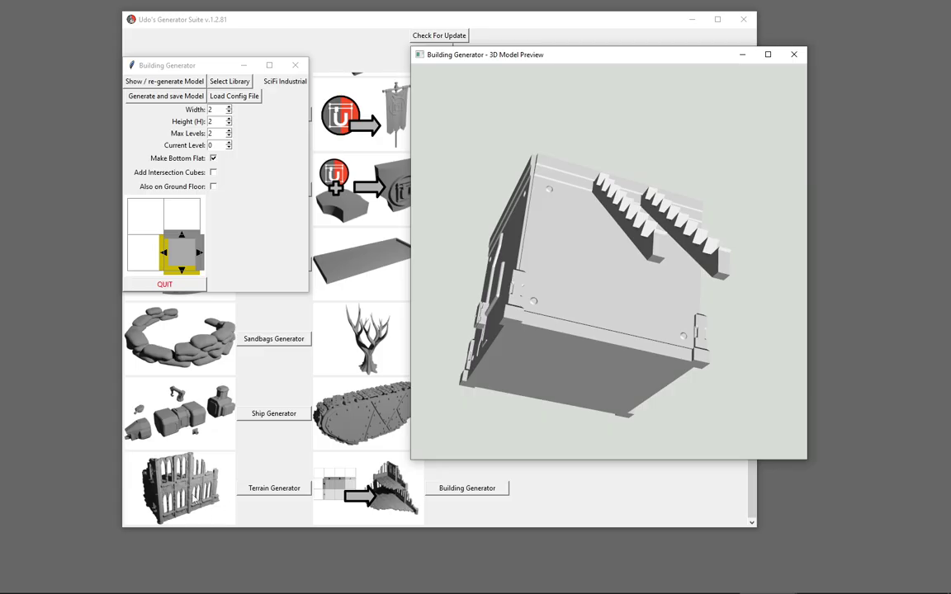
pyautogui.click(212, 172)
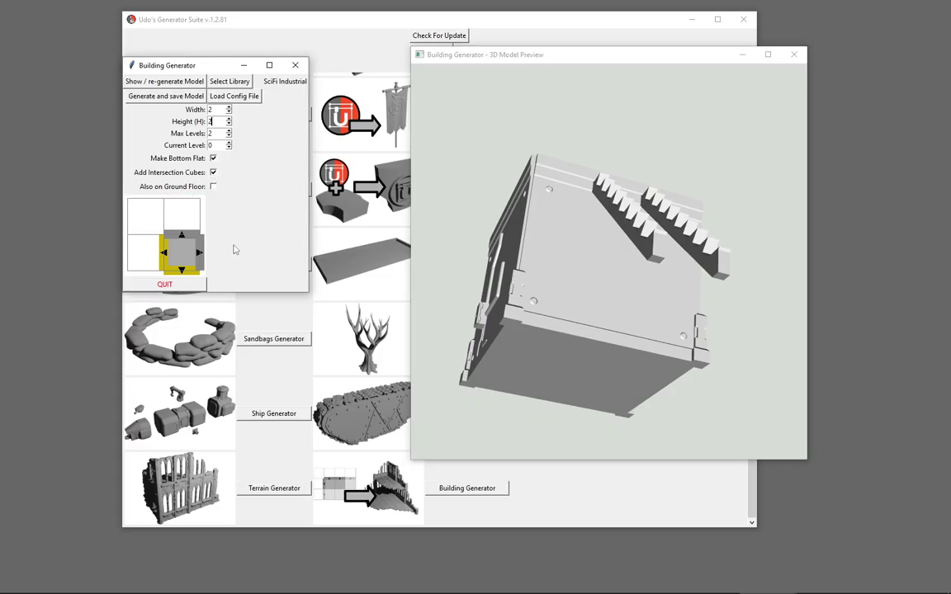
pyautogui.click(212, 186)
pyautogui.click(165, 81)
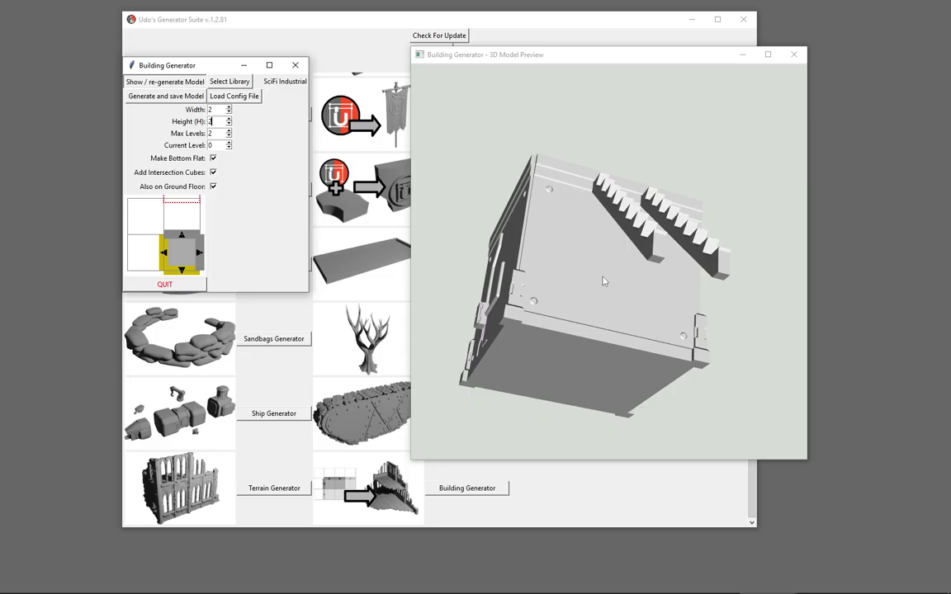
# Step: Examine the intersection cube openings at the building's bottom corners up close in the 3D preview
pyautogui.moveTo(594, 295); pyautogui.dragTo(540, 247)
pyautogui.scroll(5, 539, 247)
pyautogui.moveTo(539, 247); pyautogui.dragTo(648, 231, button='middle')
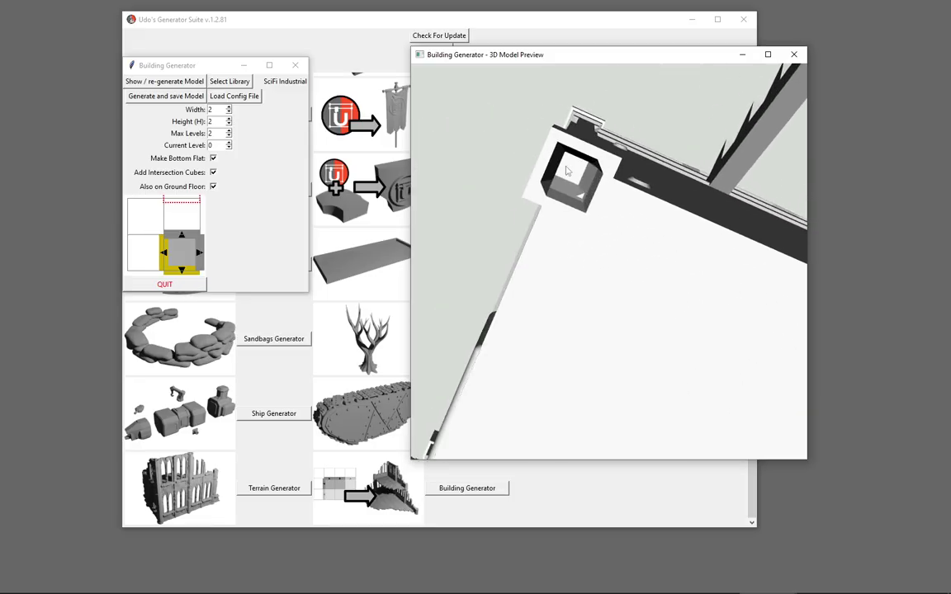
pyautogui.scroll(-5, 577, 183)
pyautogui.moveTo(675, 350); pyautogui.dragTo(608, 227)
pyautogui.scroll(5, 580, 213)
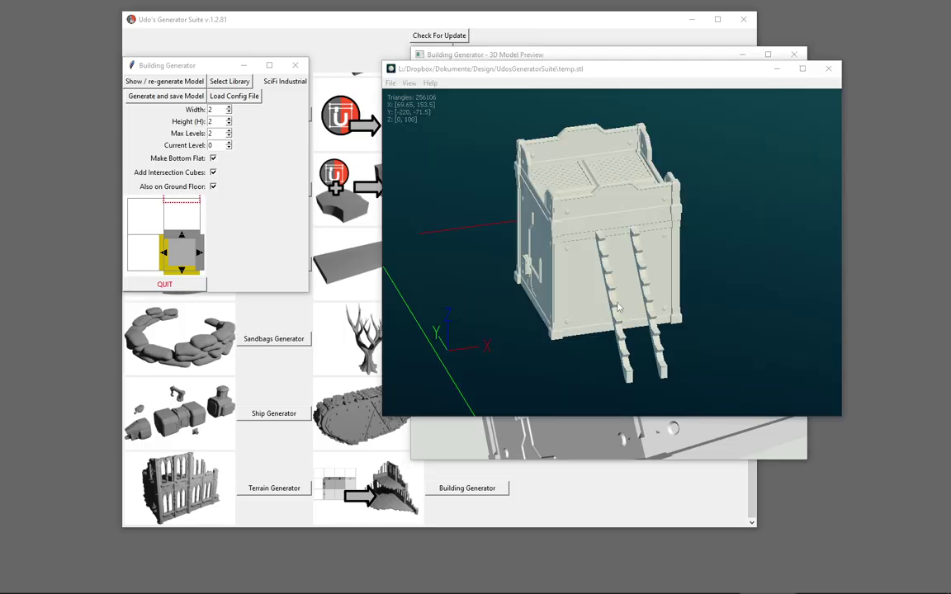
# Step: Examine the complete building in temp.stl from several sides in the STL viewer
pyautogui.click(523, 53)
pyautogui.moveTo(650, 276); pyautogui.dragTo(787, 282)
pyautogui.click(827, 282)
pyautogui.moveTo(578, 274); pyautogui.dragTo(610, 276)
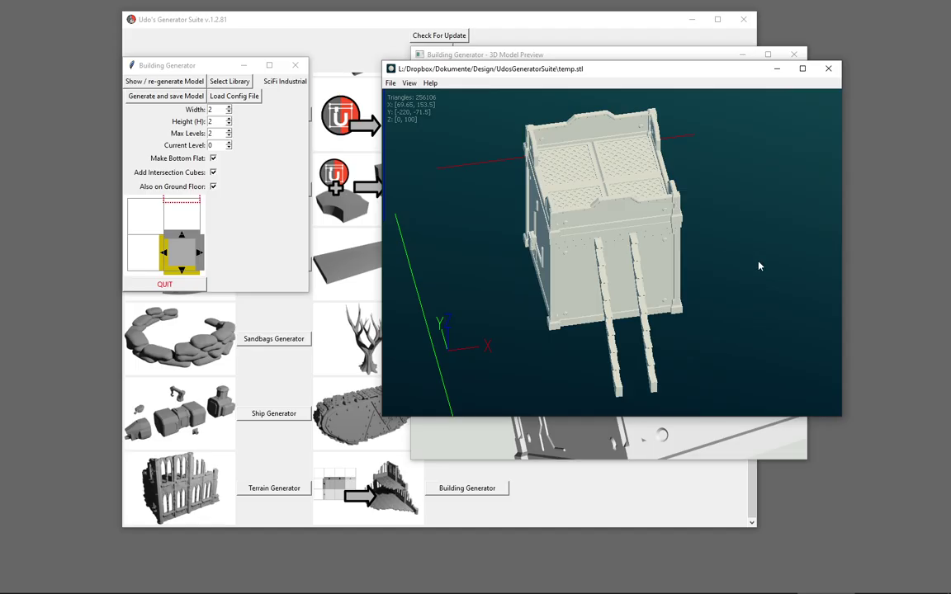
# Step: Show the ground-level part temp_0.stl and examine its corner and top edges up close
pyautogui.press('Right')
pyautogui.moveTo(545, 231); pyautogui.dragTo(567, 274)
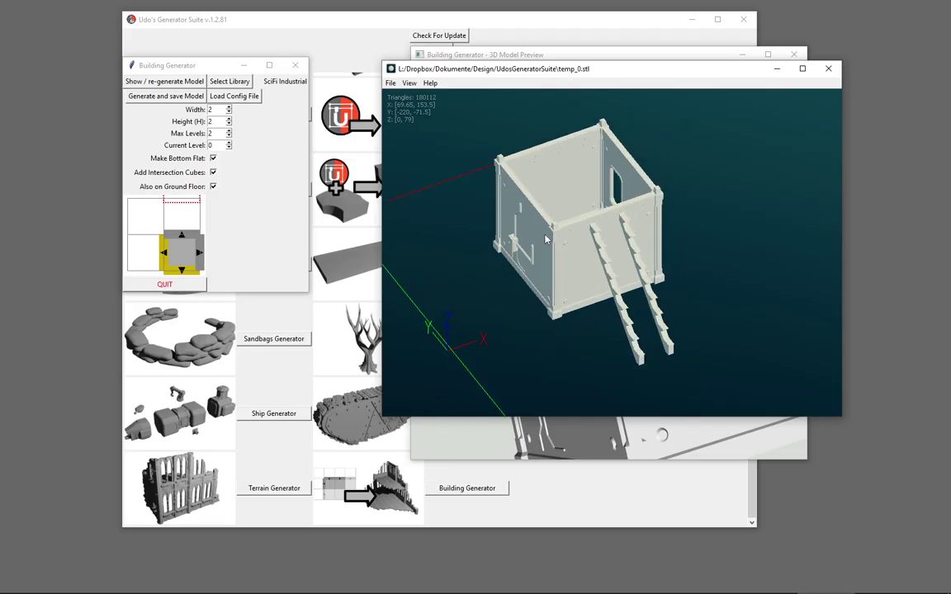
pyautogui.scroll(6, 552, 231)
pyautogui.moveTo(599, 225); pyautogui.dragTo(597, 205)
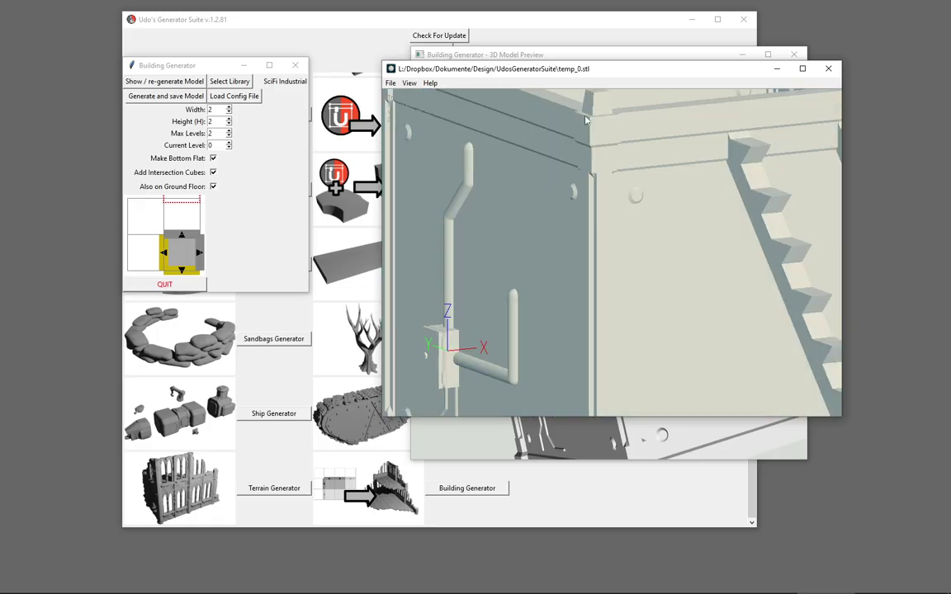
pyautogui.moveTo(584, 254); pyautogui.dragTo(570, 199)
pyautogui.moveTo(529, 120); pyautogui.dragTo(347, 257)
# Step: View the upper-level part temp_1.stl, return to temp_0.stl, and examine its underside and corners
pyautogui.press('Right')
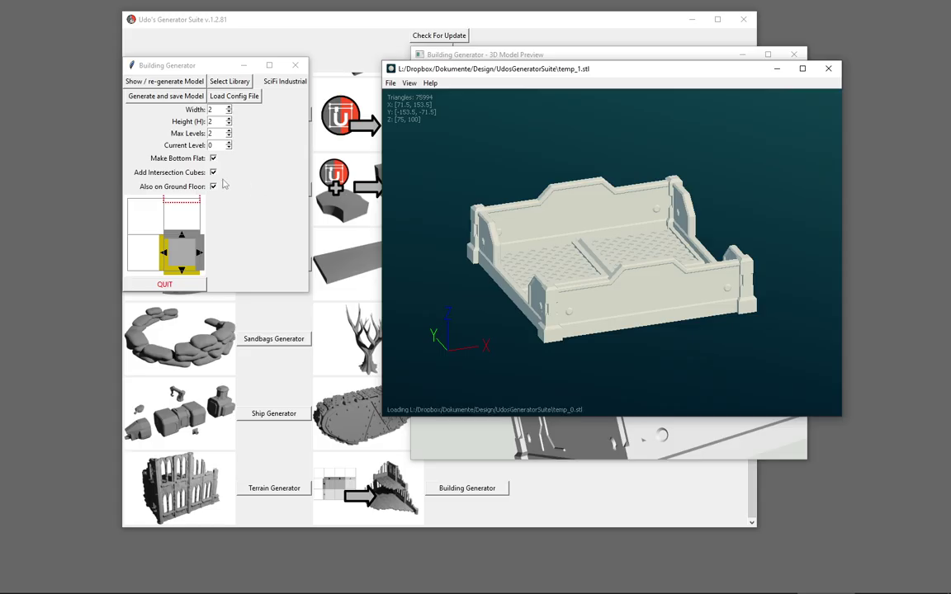
pyautogui.press('Left')
pyautogui.moveTo(531, 319); pyautogui.dragTo(680, 259)
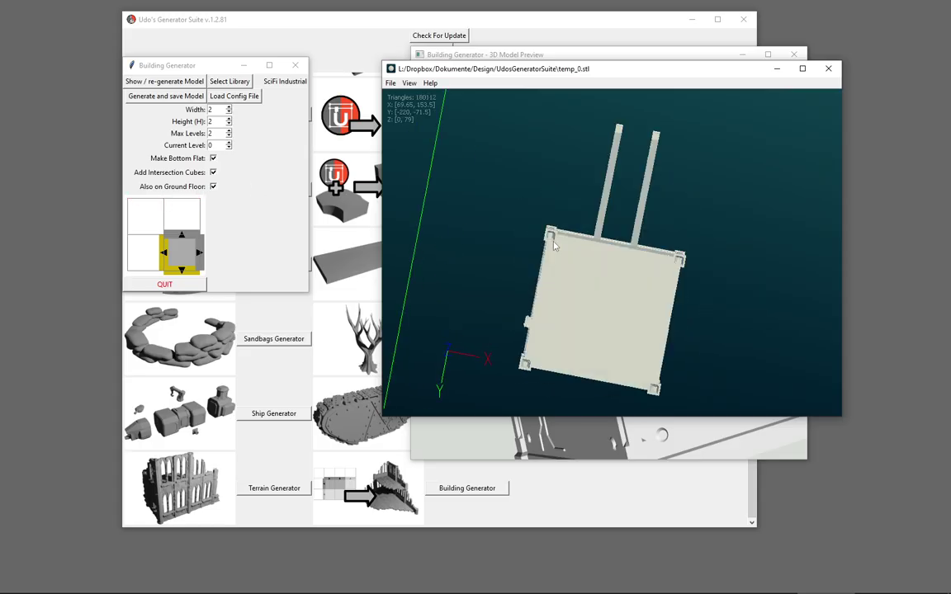
pyautogui.moveTo(562, 196); pyautogui.dragTo(556, 225)
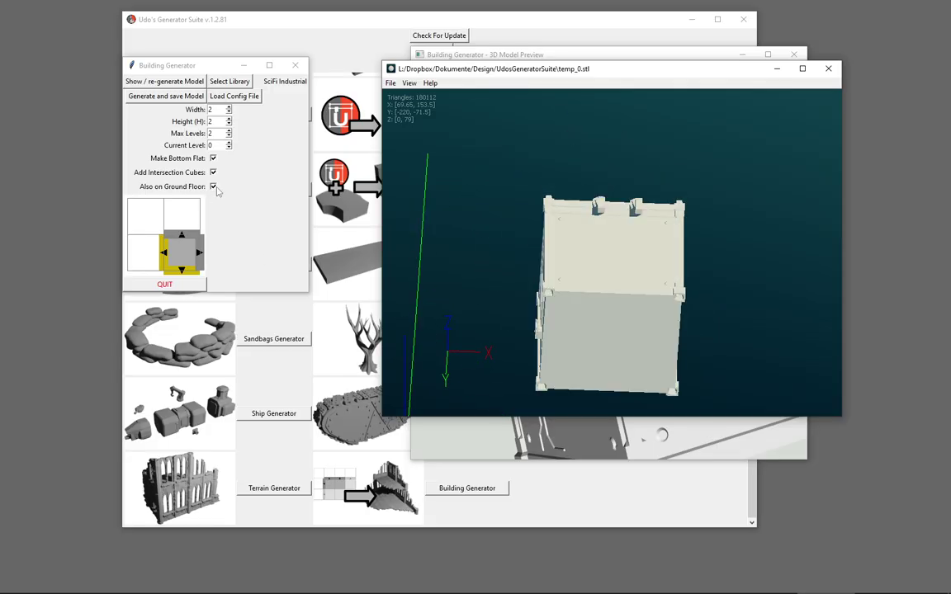
pyautogui.moveTo(478, 219); pyautogui.dragTo(503, 261)
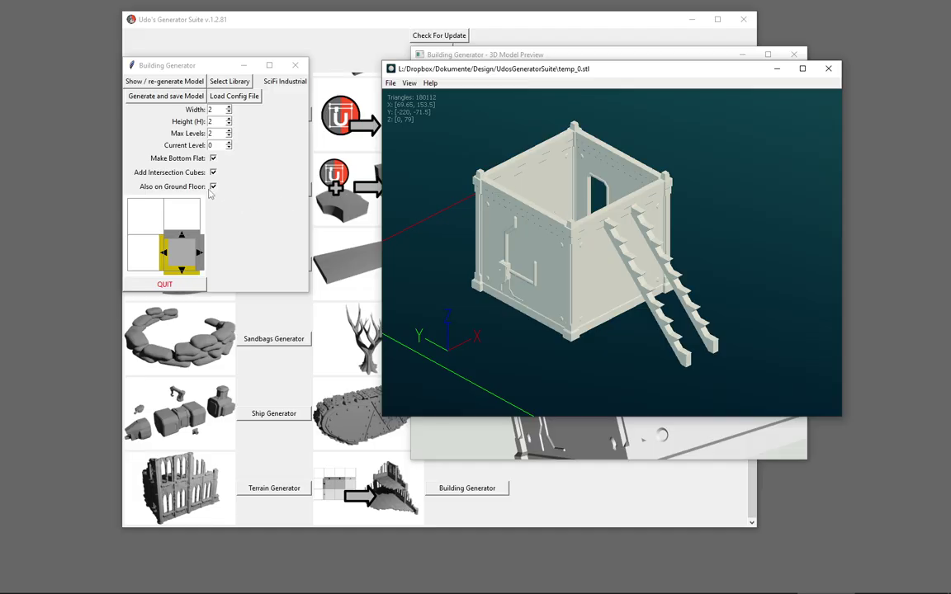
# Step: Disable Make Bottom Flat, Add Intersection Cubes and Also on Ground Floor
pyautogui.click(213, 158)
pyautogui.click(213, 172)
pyautogui.click(213, 186)
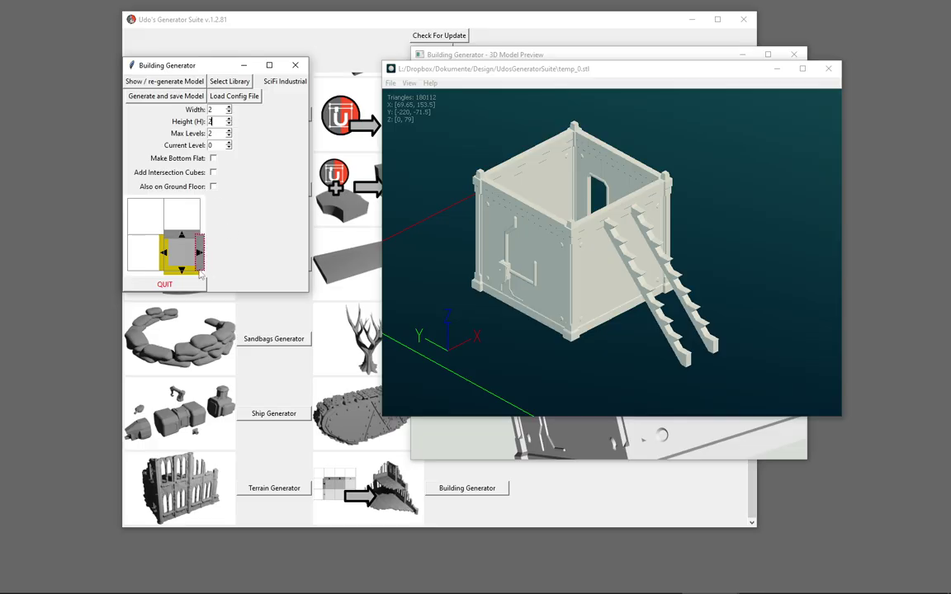
# Step: Set the cell's south and west walls on level 0 to Random (auto), regenerate the model, and inspect it in the preview
pyautogui.click(181, 270)
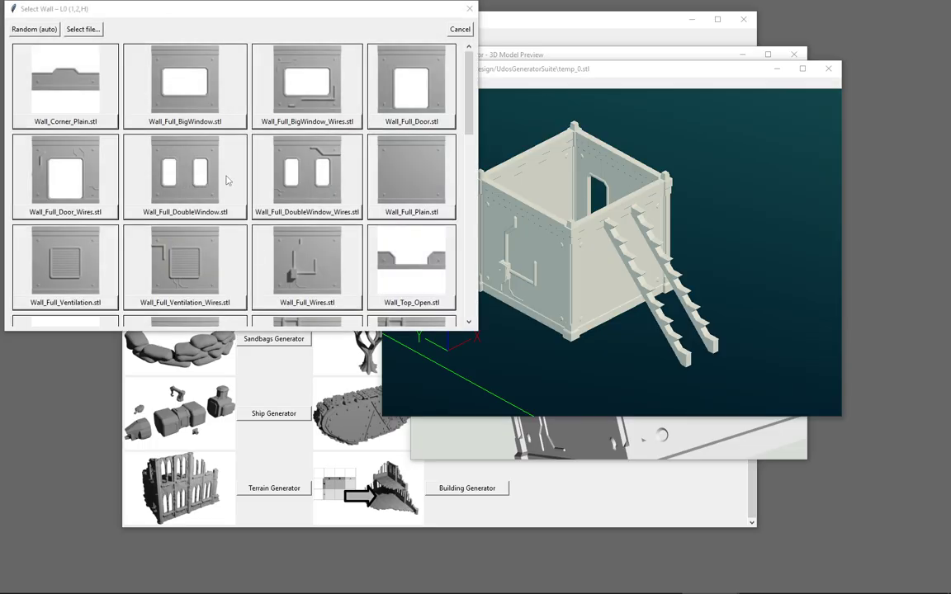
pyautogui.scroll(-15, 462, 223)
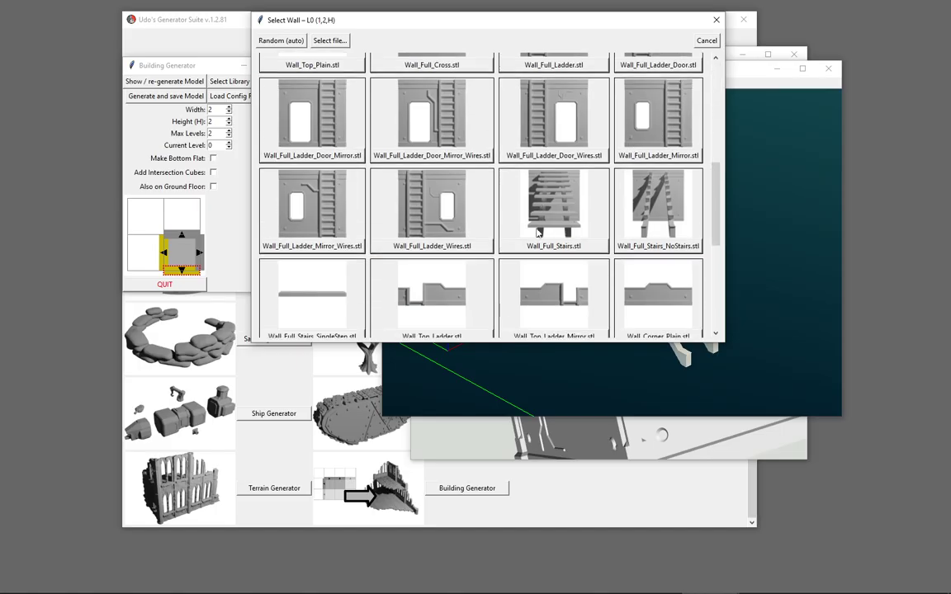
pyautogui.scroll(15, 463, 223)
pyautogui.scroll(1, 445, 214)
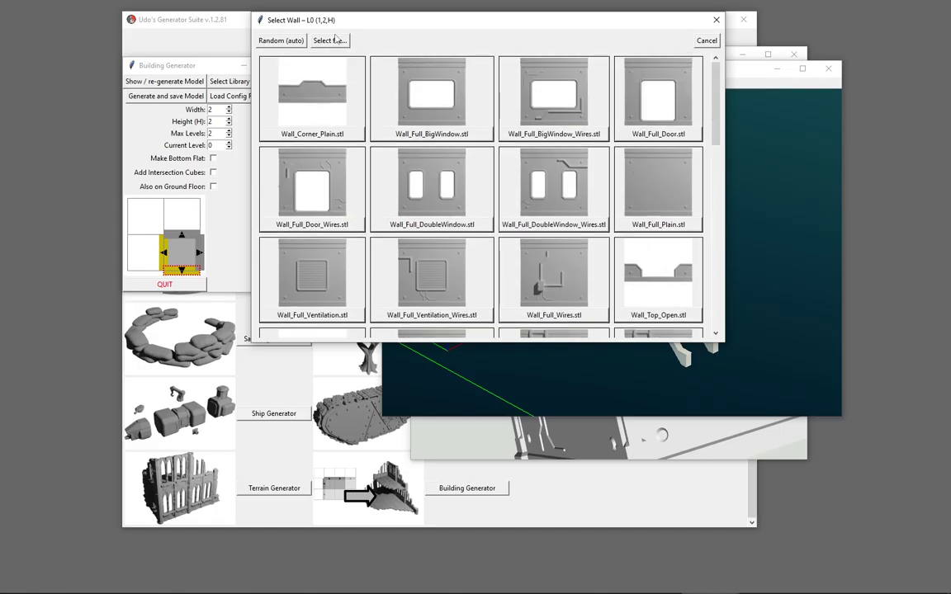
pyautogui.click(285, 45)
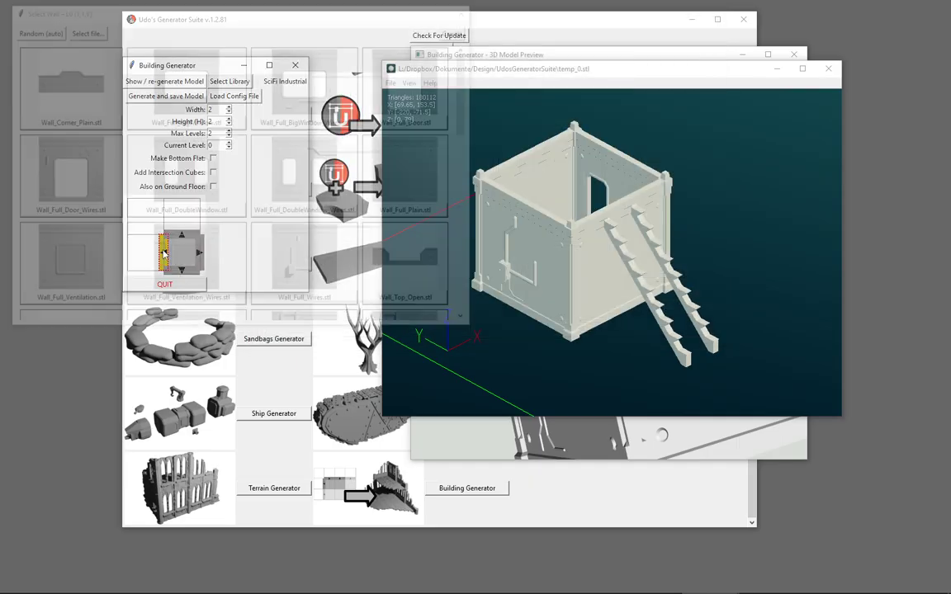
pyautogui.click(163, 255)
pyautogui.click(37, 29)
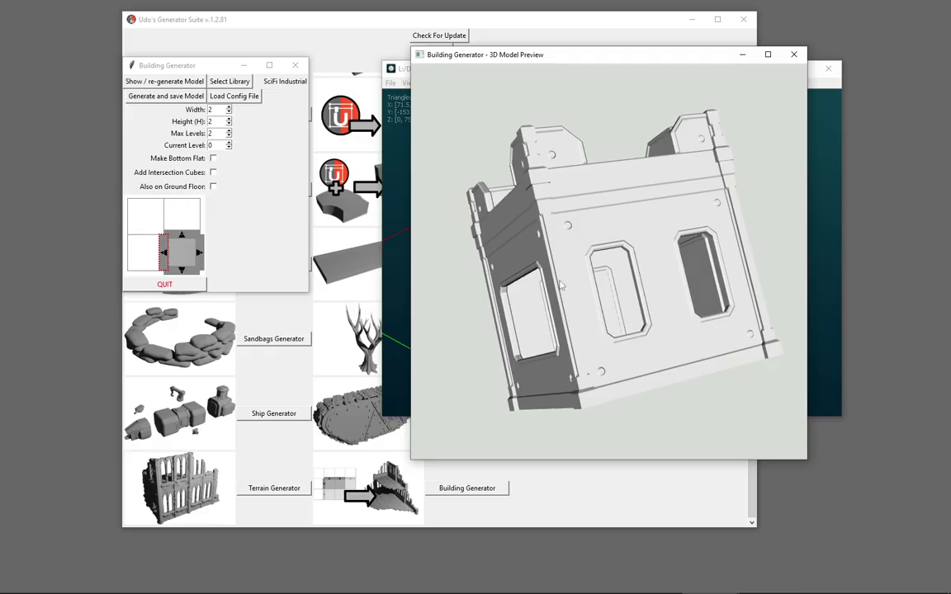
pyautogui.moveTo(507, 210); pyautogui.dragTo(769, 94)
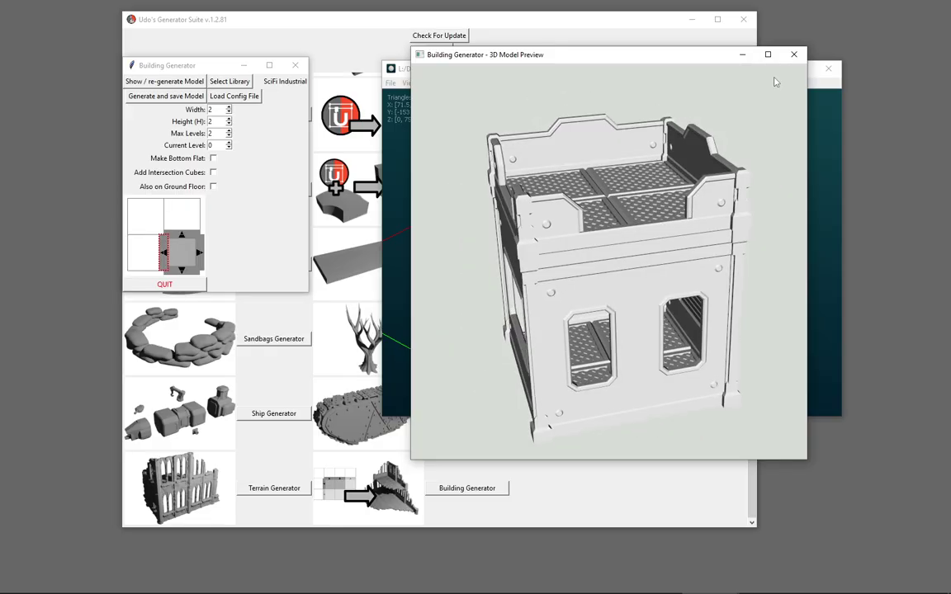